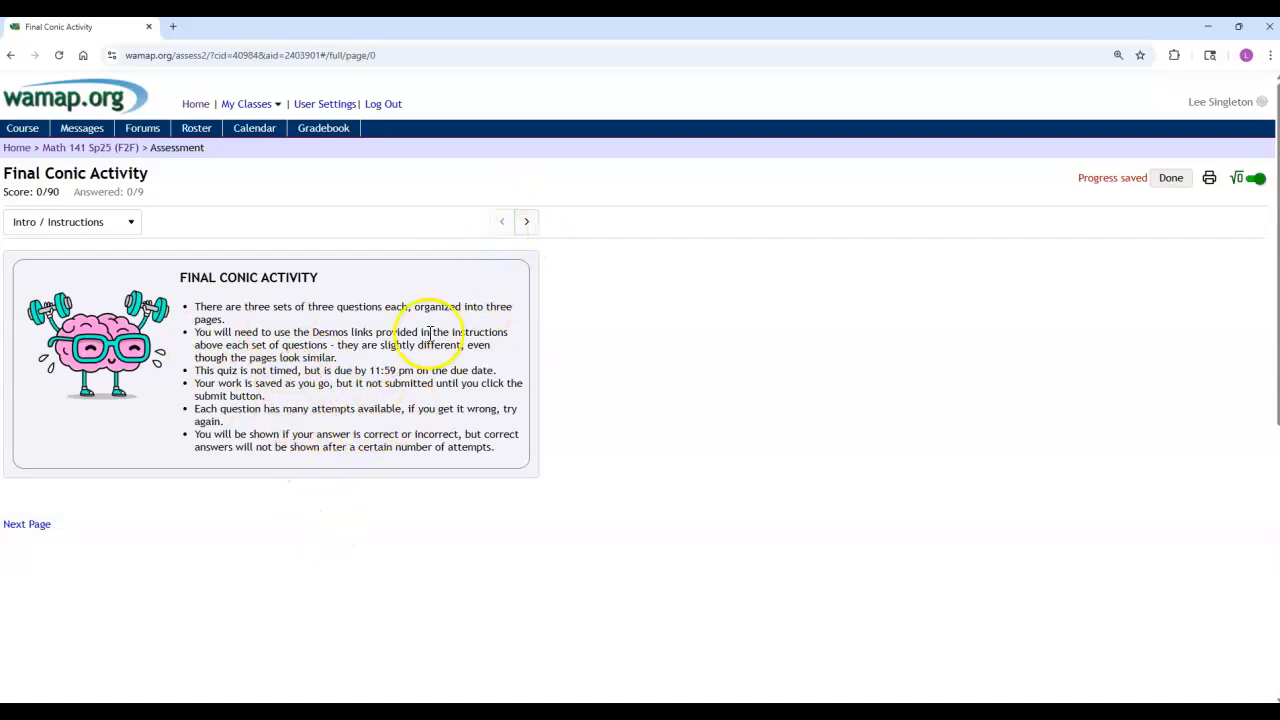
- Open the first Geometric Description of a Conic question set and review Questions 1 to 3, including the conic choices in Question 2
click(526, 221)
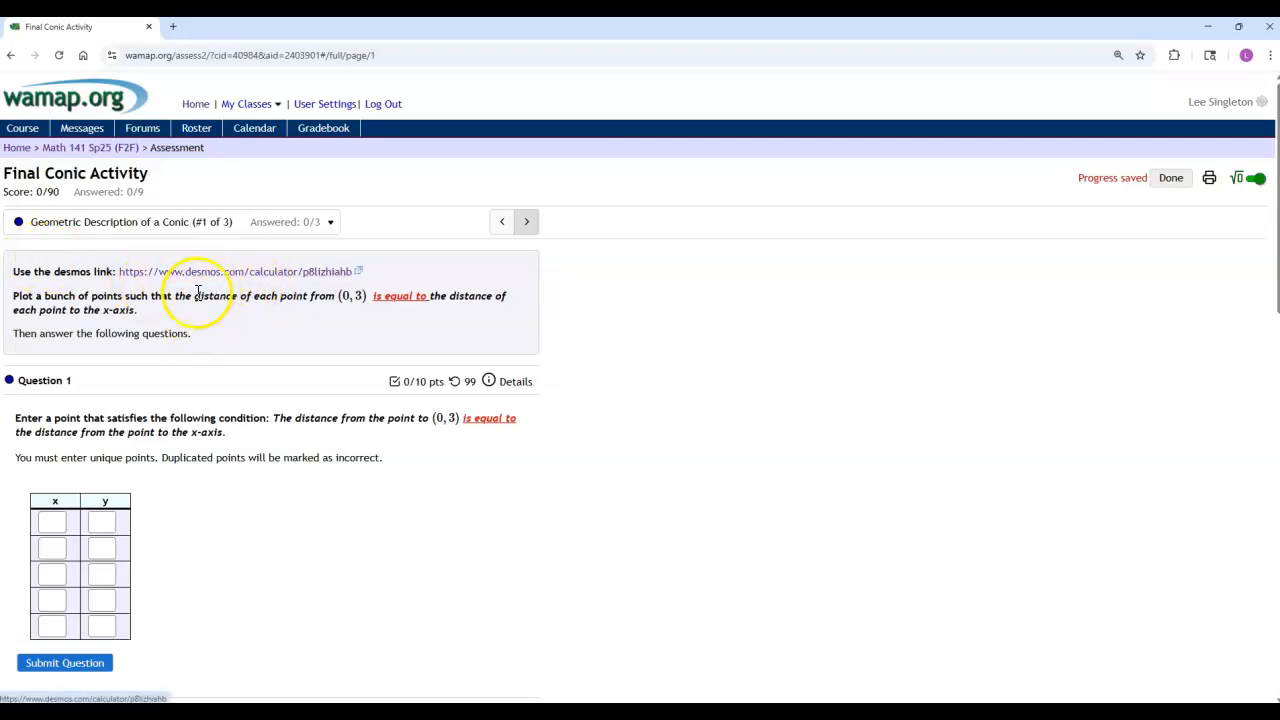
scroll(224, 314, down, 4)
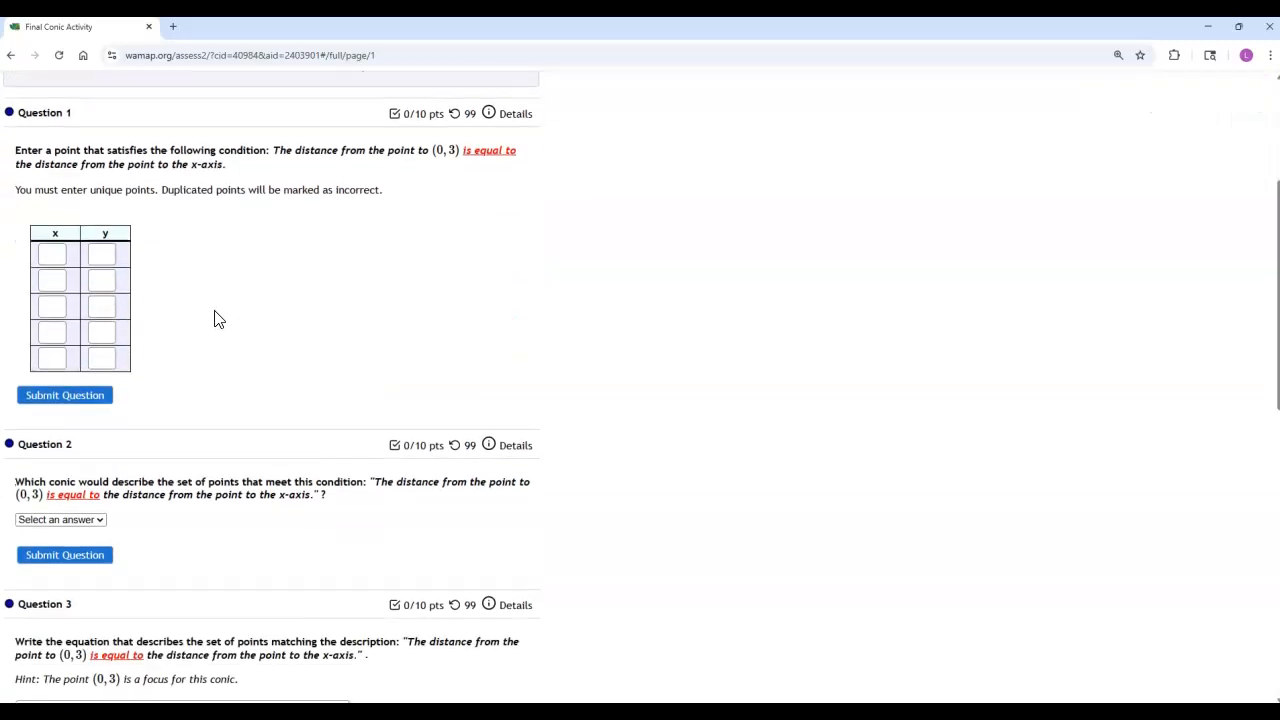
scroll(210, 320, up, 2)
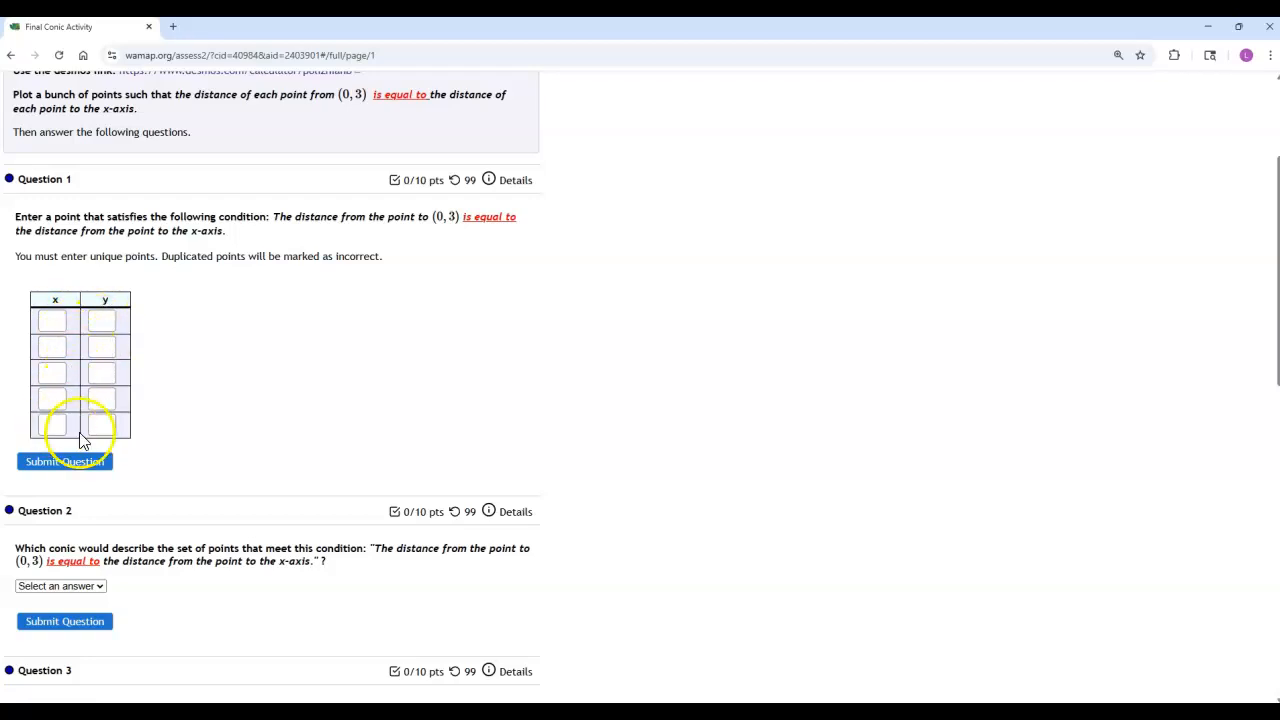
scroll(259, 390, down, 1)
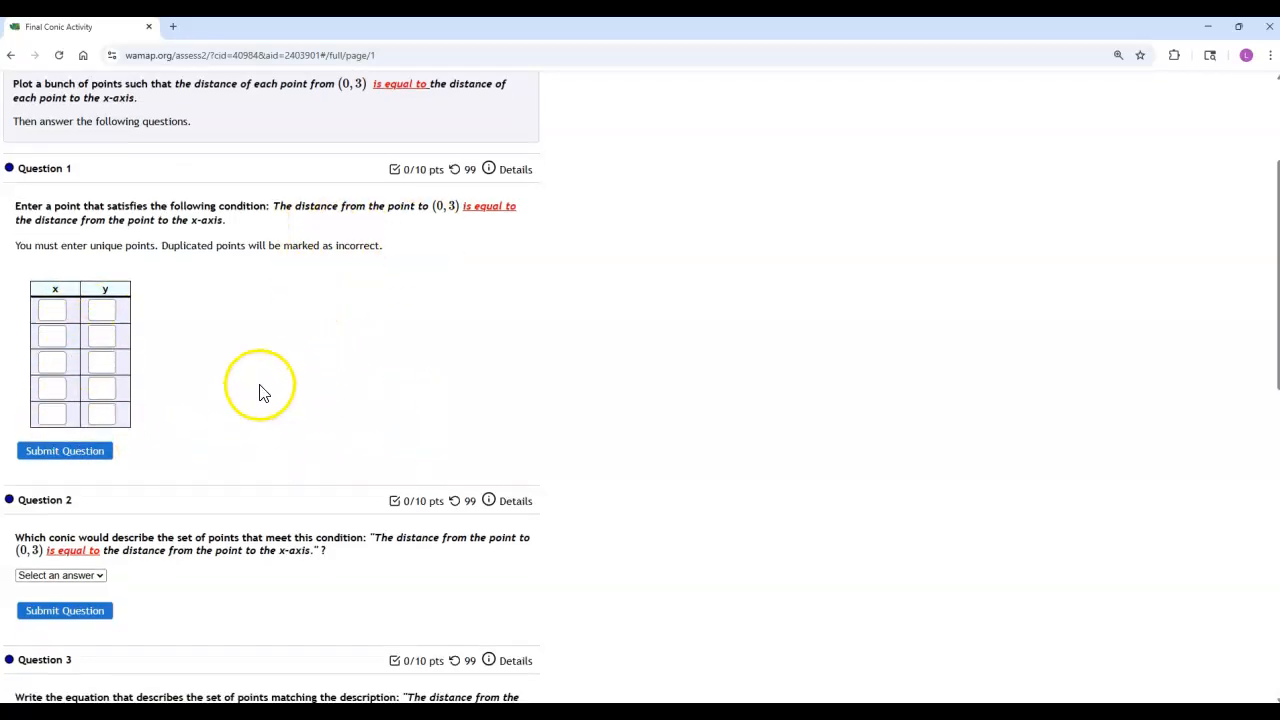
scroll(259, 390, down, 2)
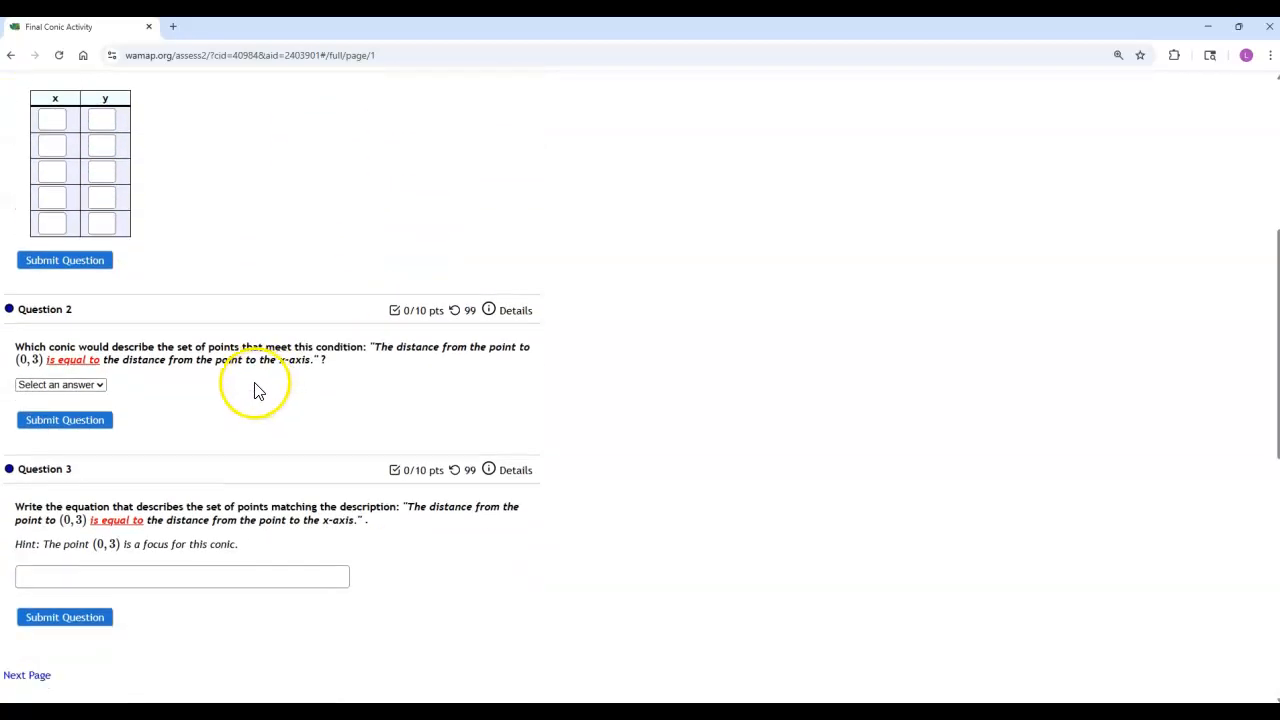
click(95, 388)
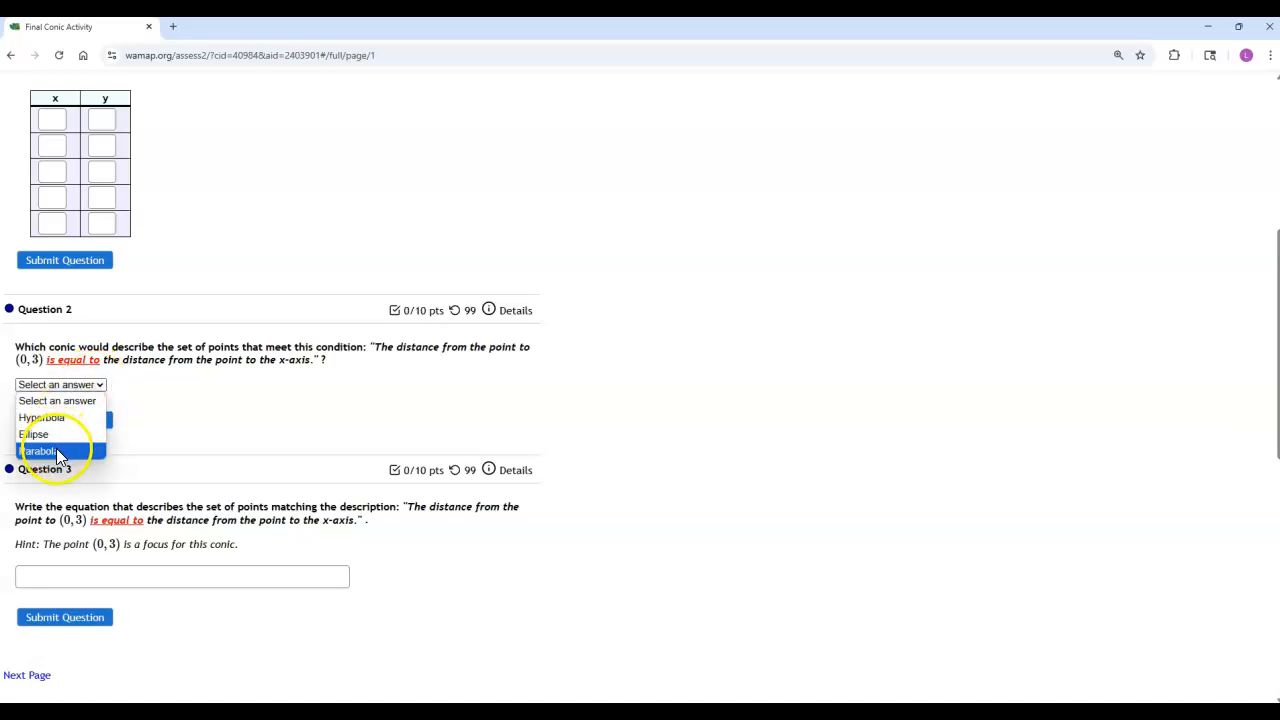
click(228, 410)
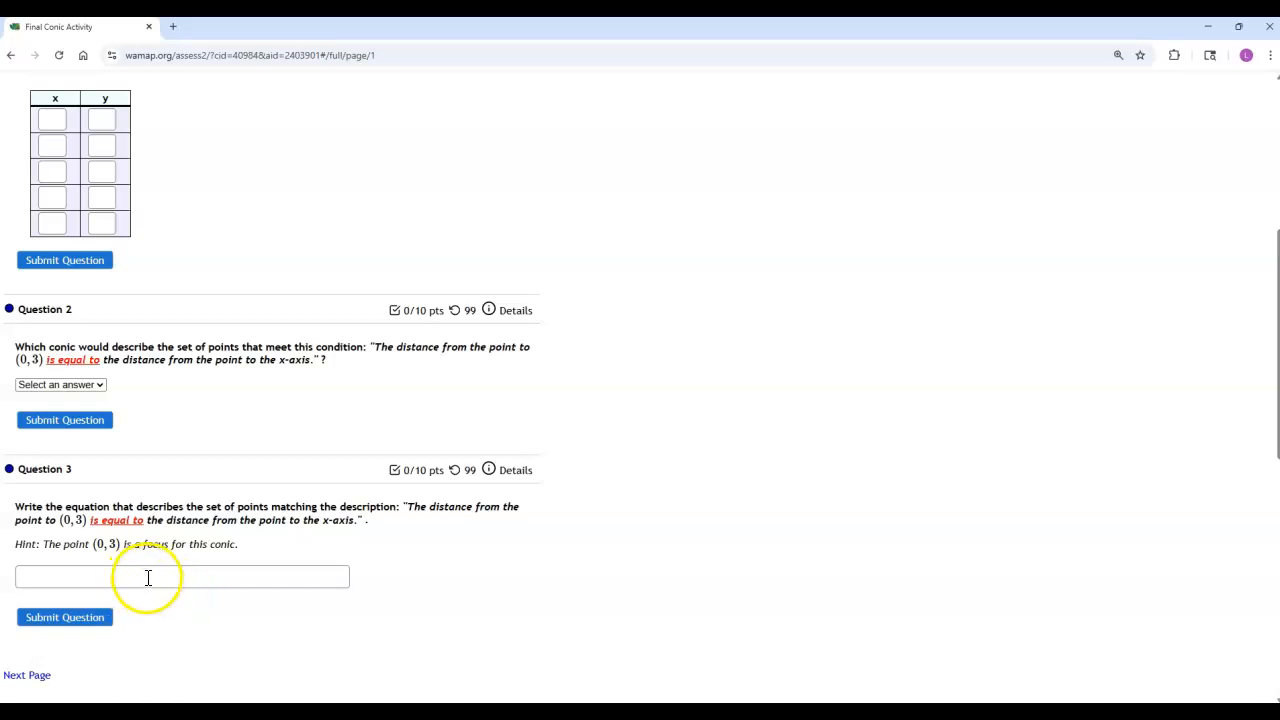
scroll(362, 546, up, 3)
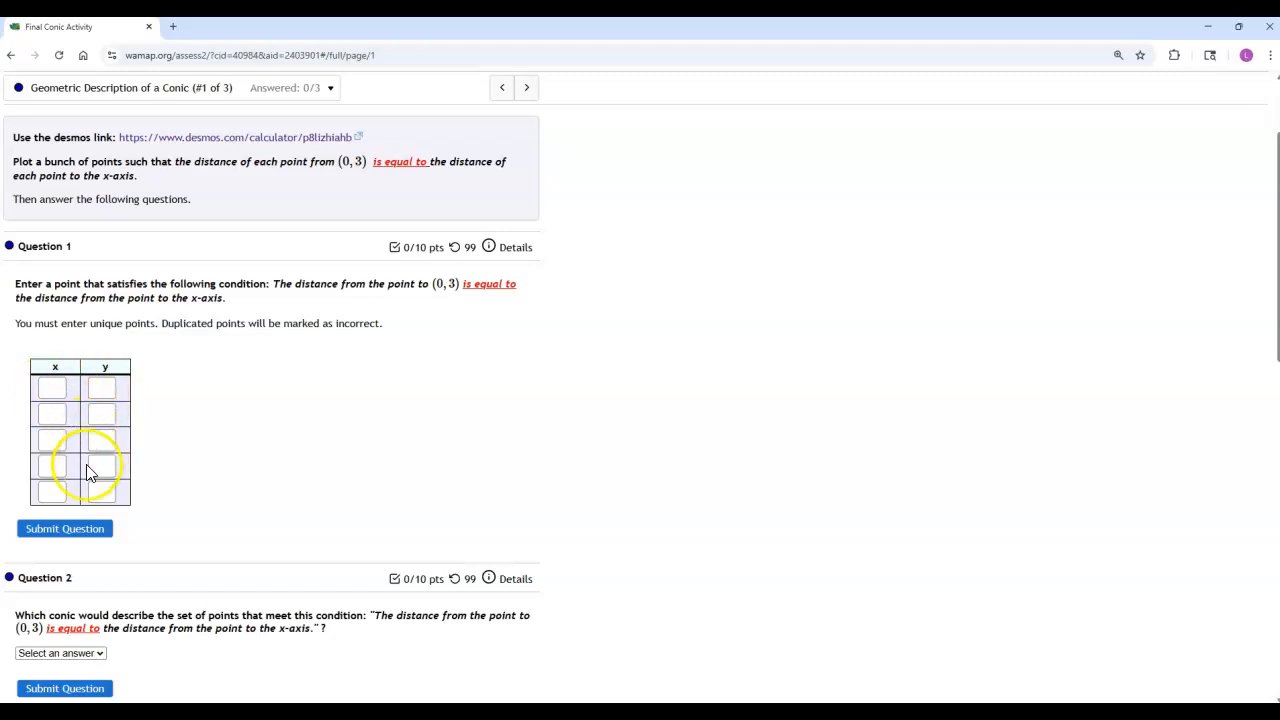
scroll(303, 457, up, 3)
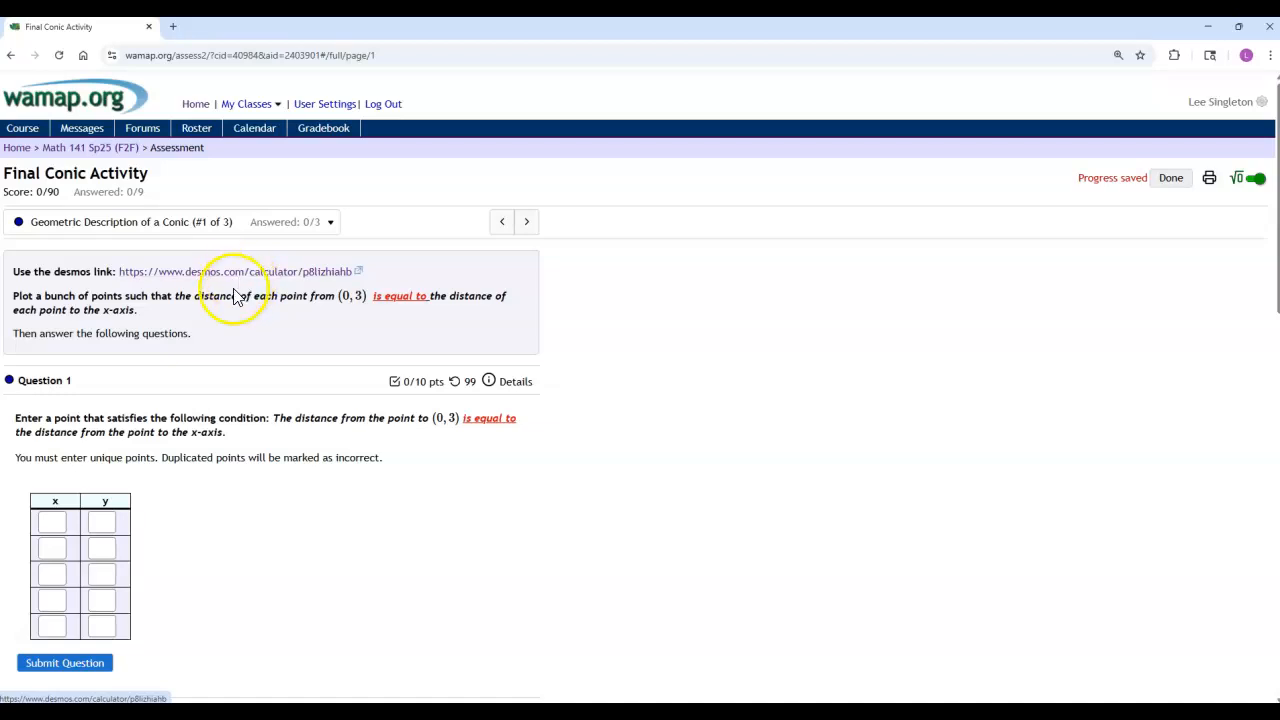
- Go to question set #2 of 3 and review Questions 4 to 6, including the conic choices in Question 5
click(264, 224)
click(209, 312)
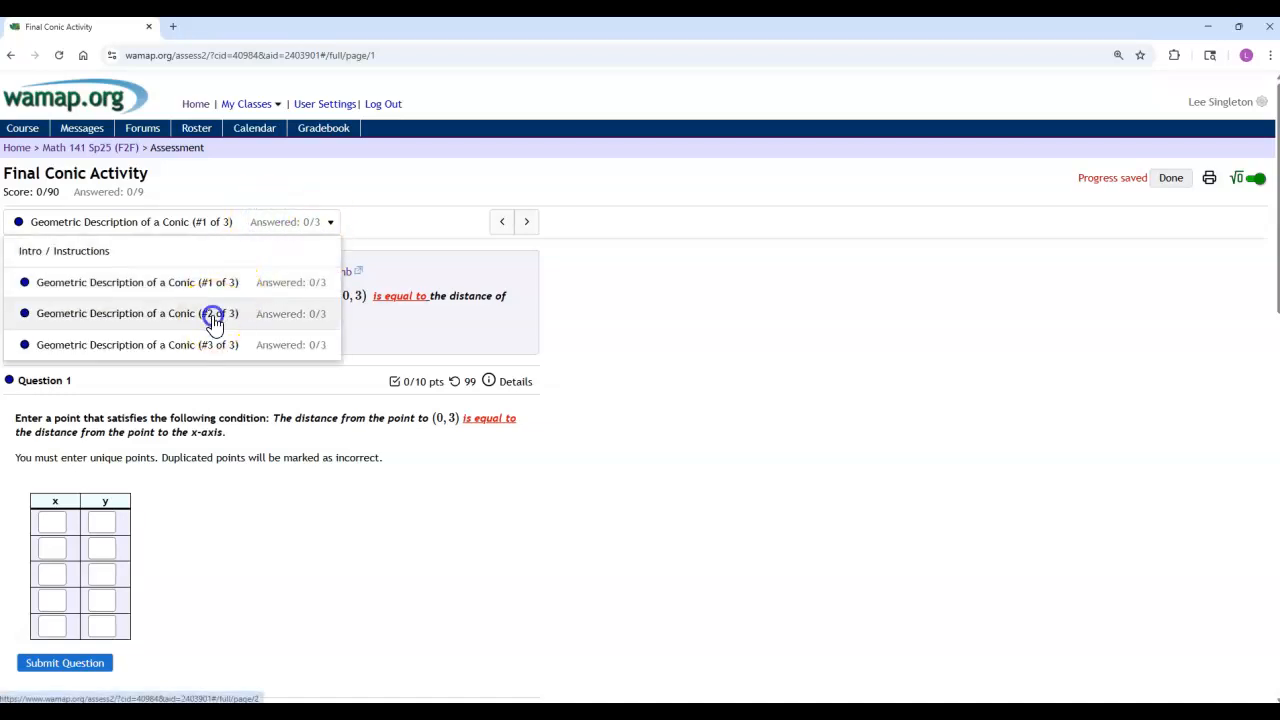
scroll(349, 343, down, 1)
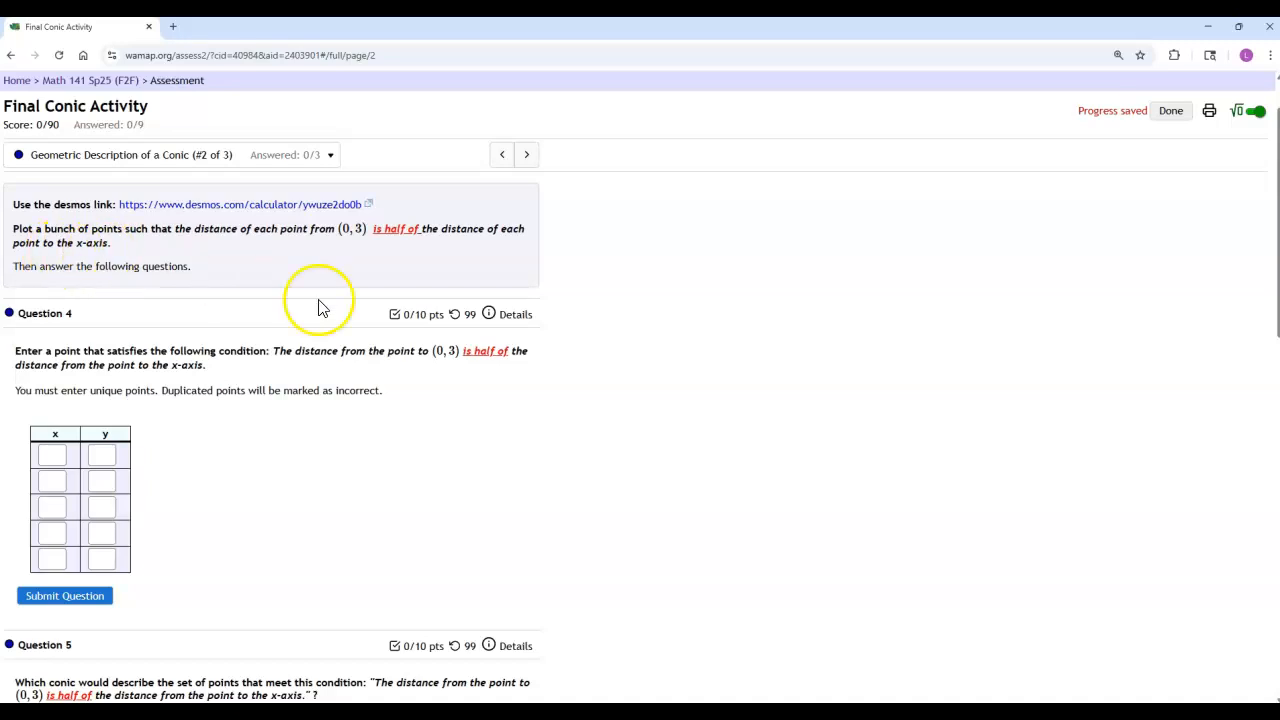
scroll(363, 340, down, 3)
scroll(363, 340, up, 2)
scroll(363, 340, up, 1)
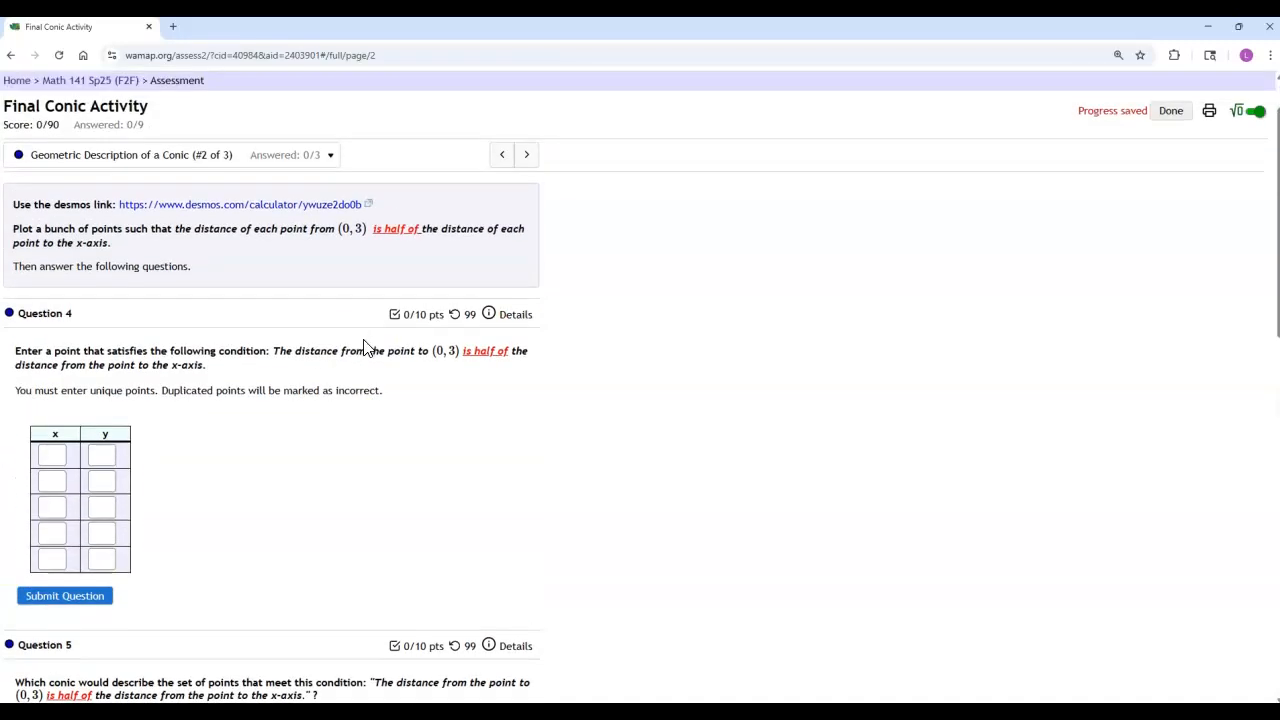
scroll(362, 347, down, 6)
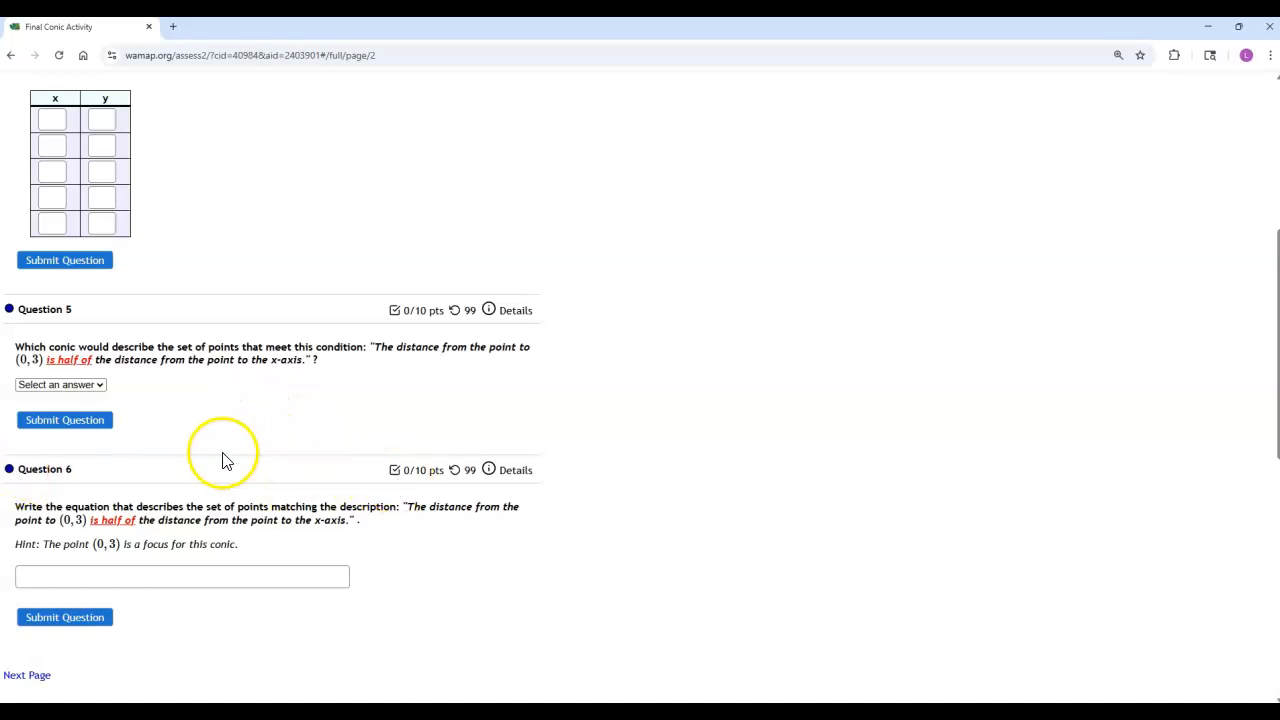
click(77, 385)
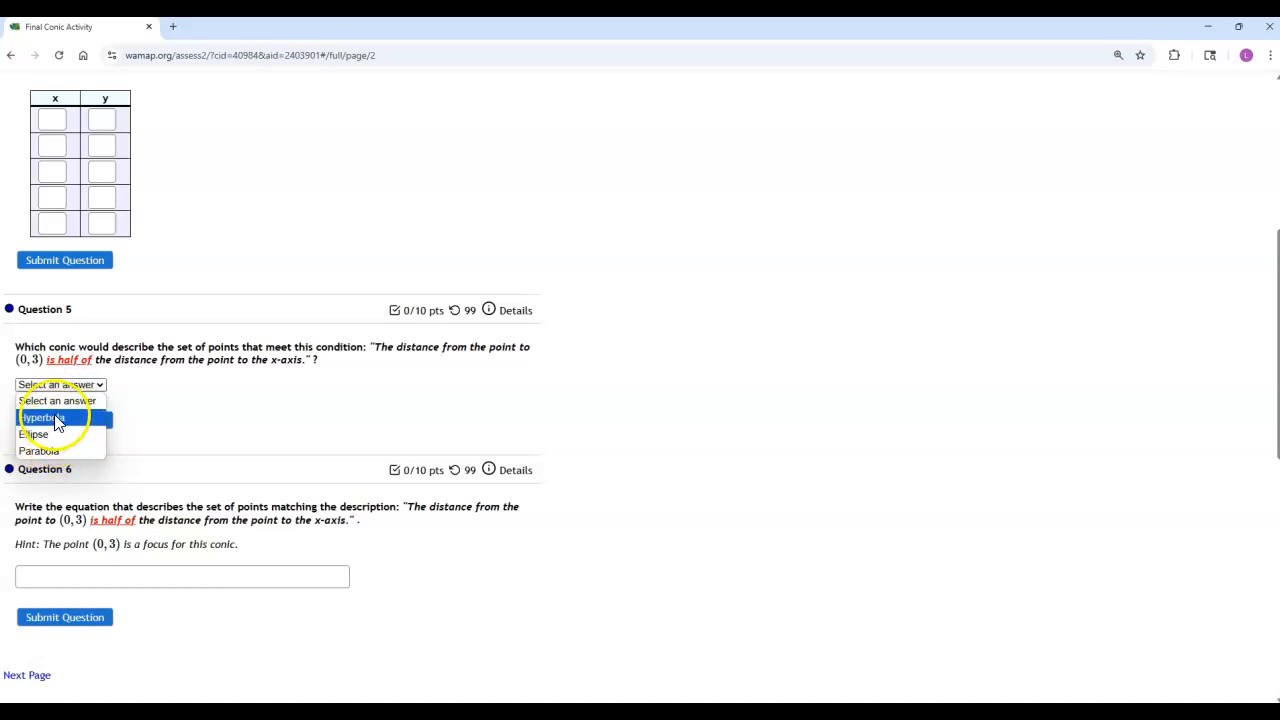
click(229, 432)
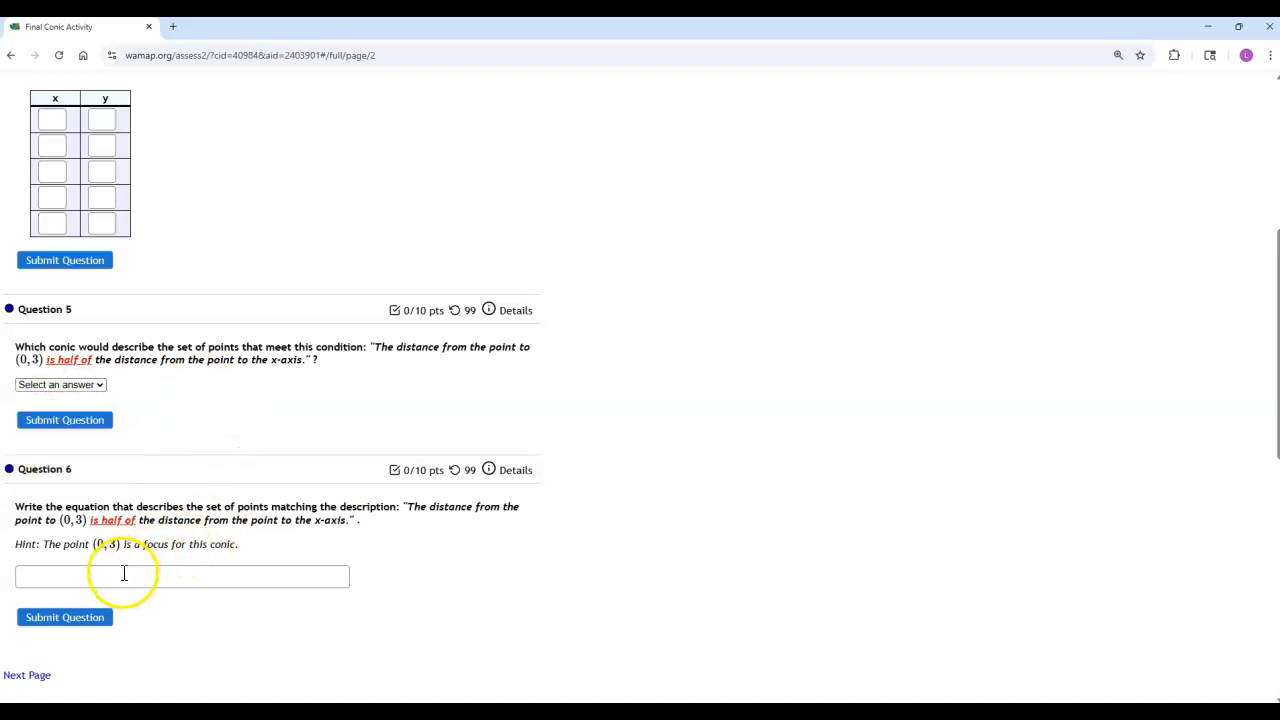
scroll(334, 289, up, 5)
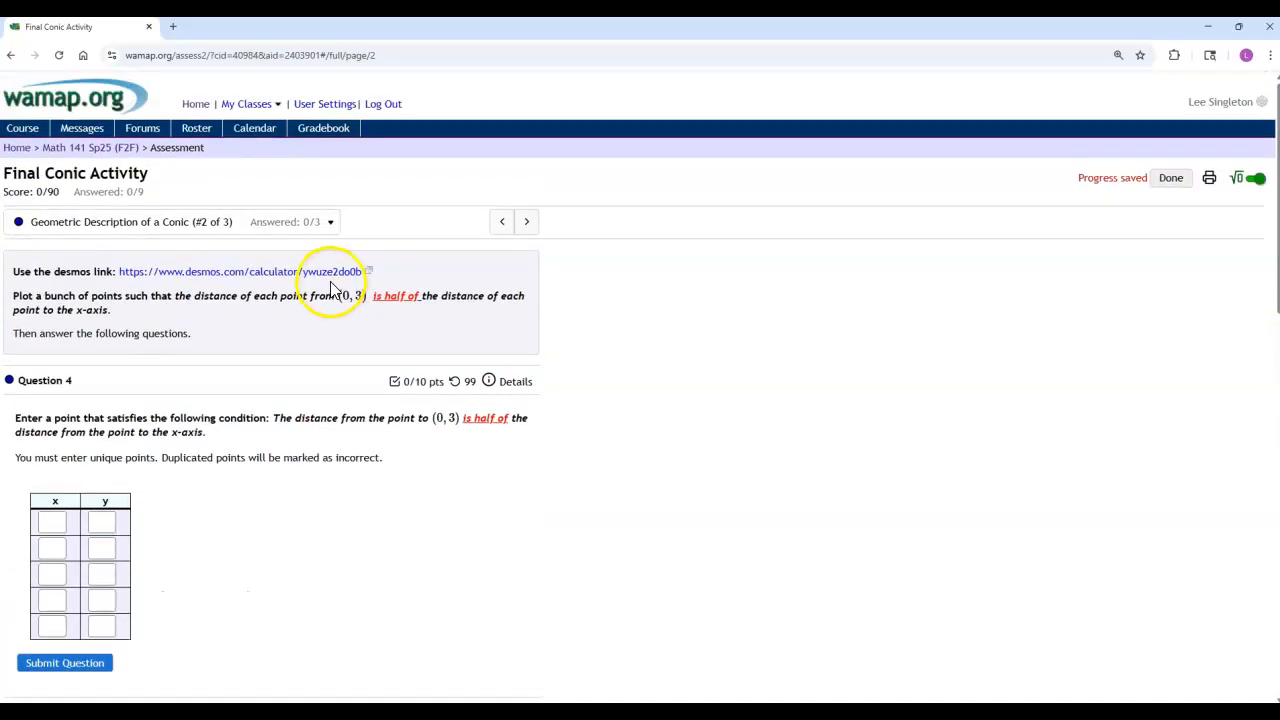
- View the condition in question set #3 of 3, and return to question set #1 of 3
click(294, 222)
click(211, 350)
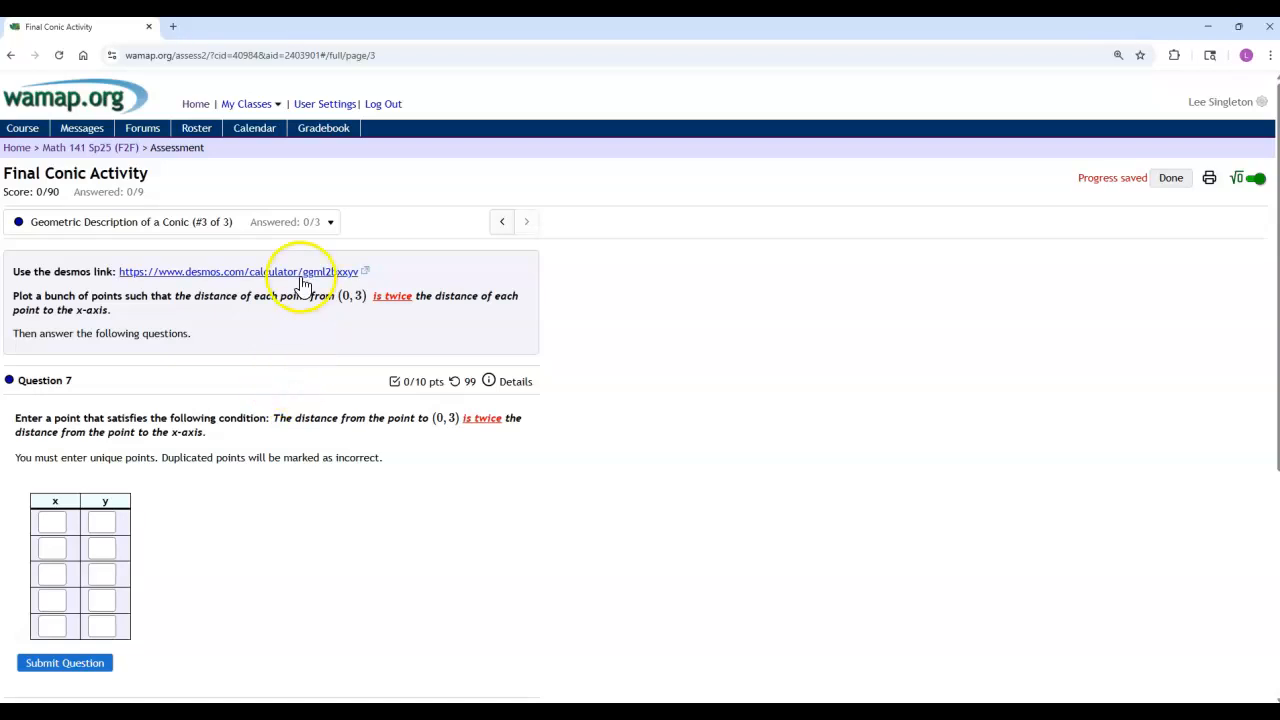
click(298, 230)
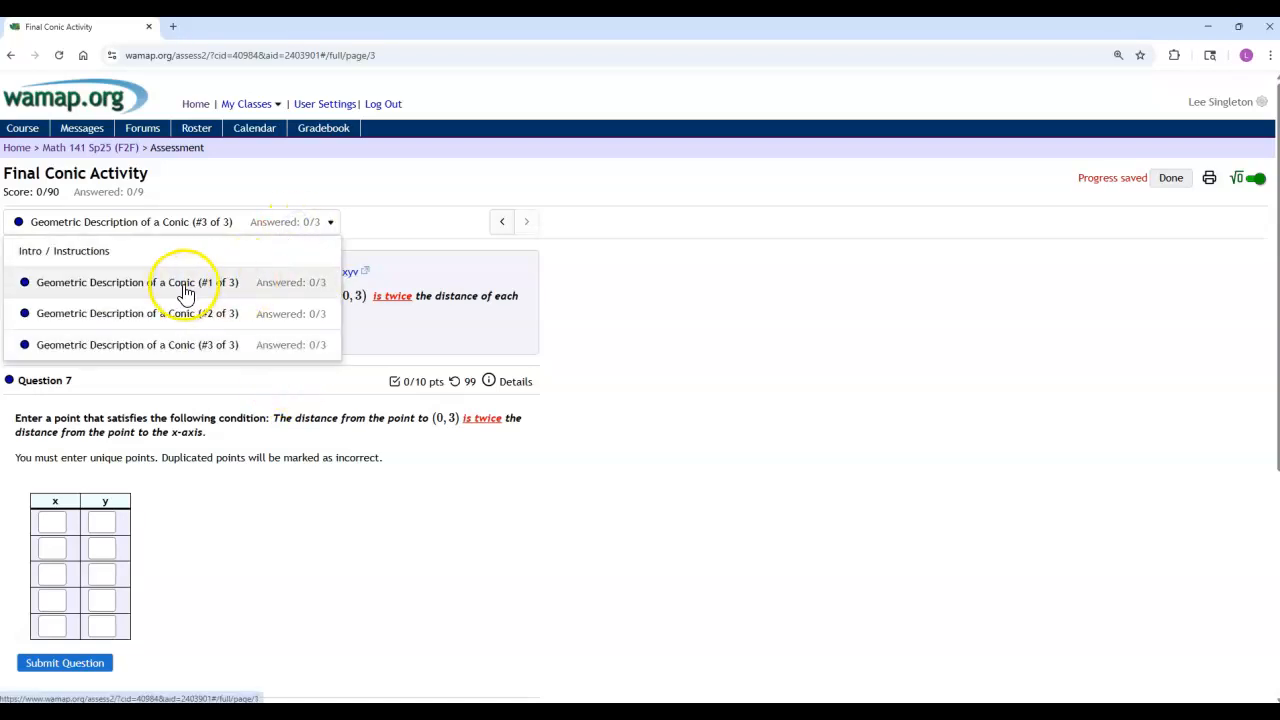
click(141, 285)
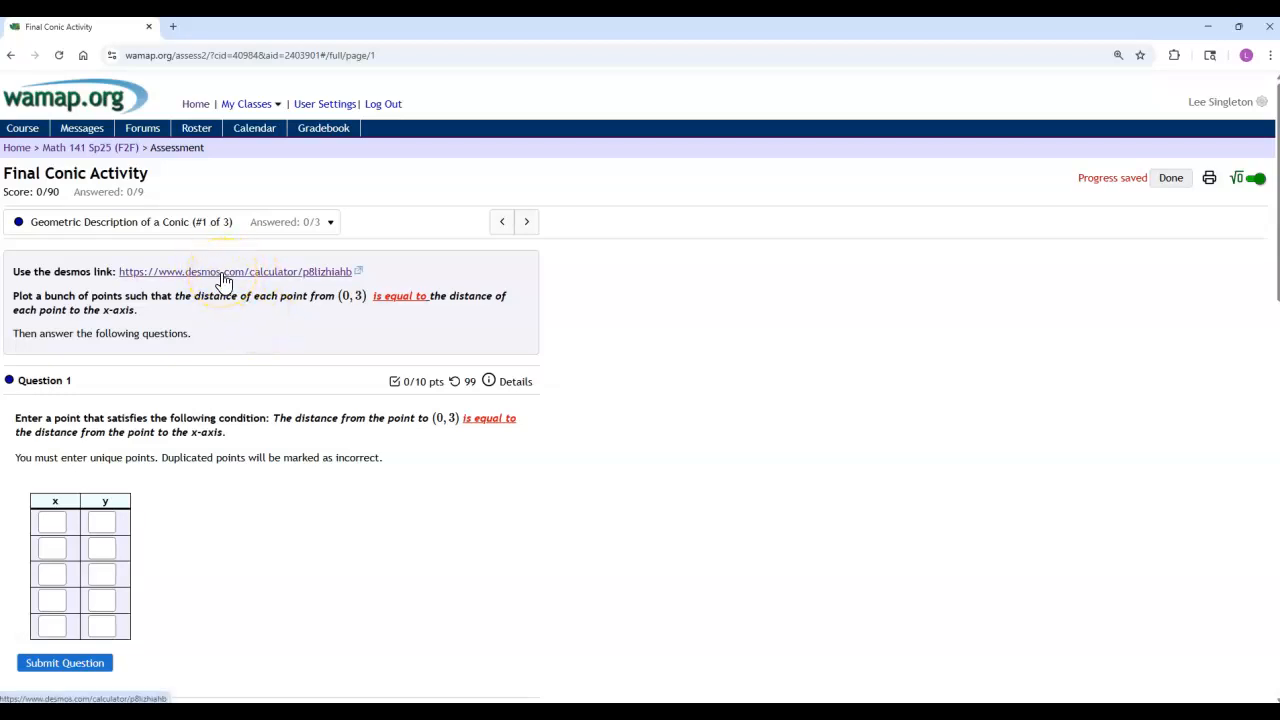
- Open the first set's Desmos link and look through the Conic Activity 1 instructions
click(224, 272)
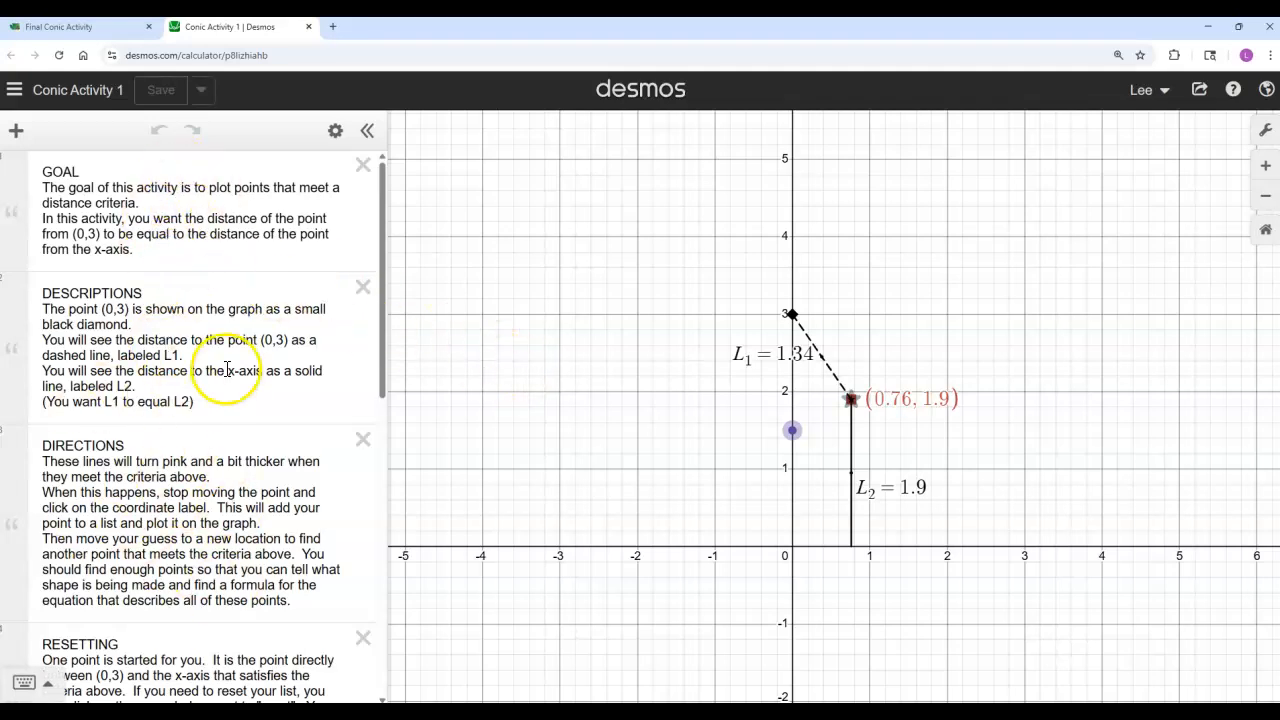
scroll(220, 381, down, 3)
scroll(165, 441, up, 3)
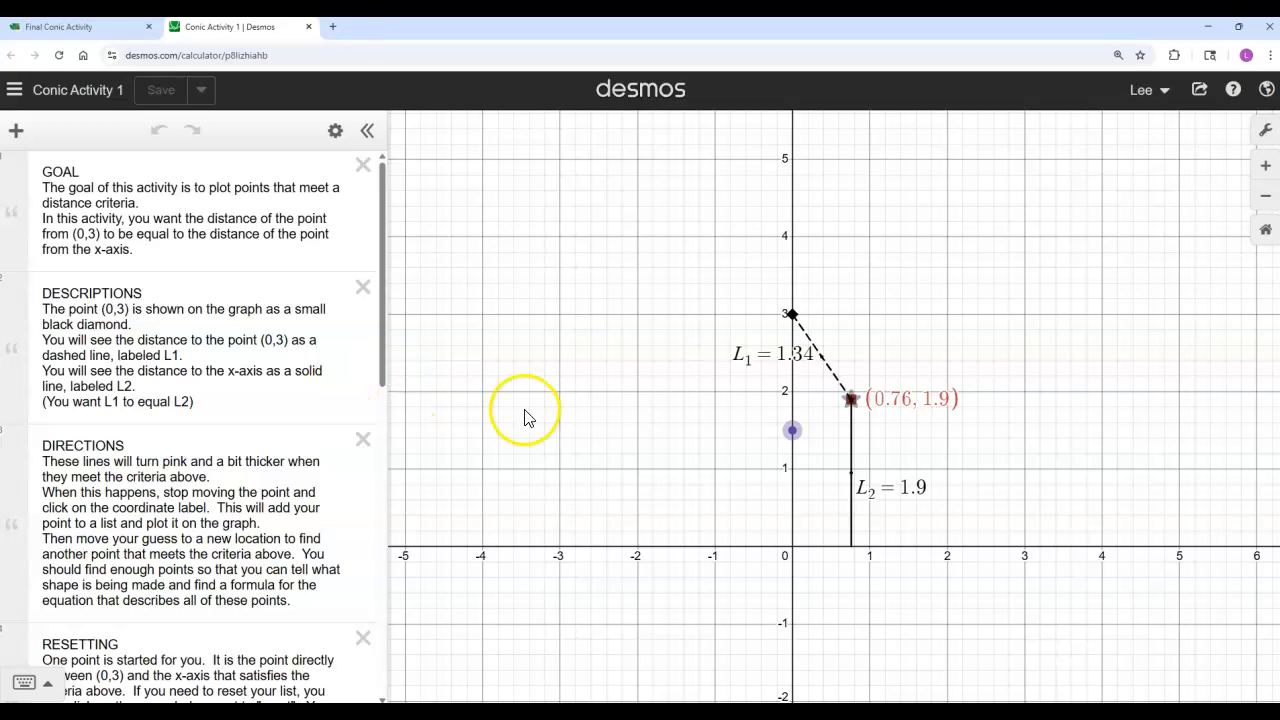
- Move the guess point to about (2.56, 2.59), where L1 equals L2, and add it to the point list
drag(850, 399, 897, 363)
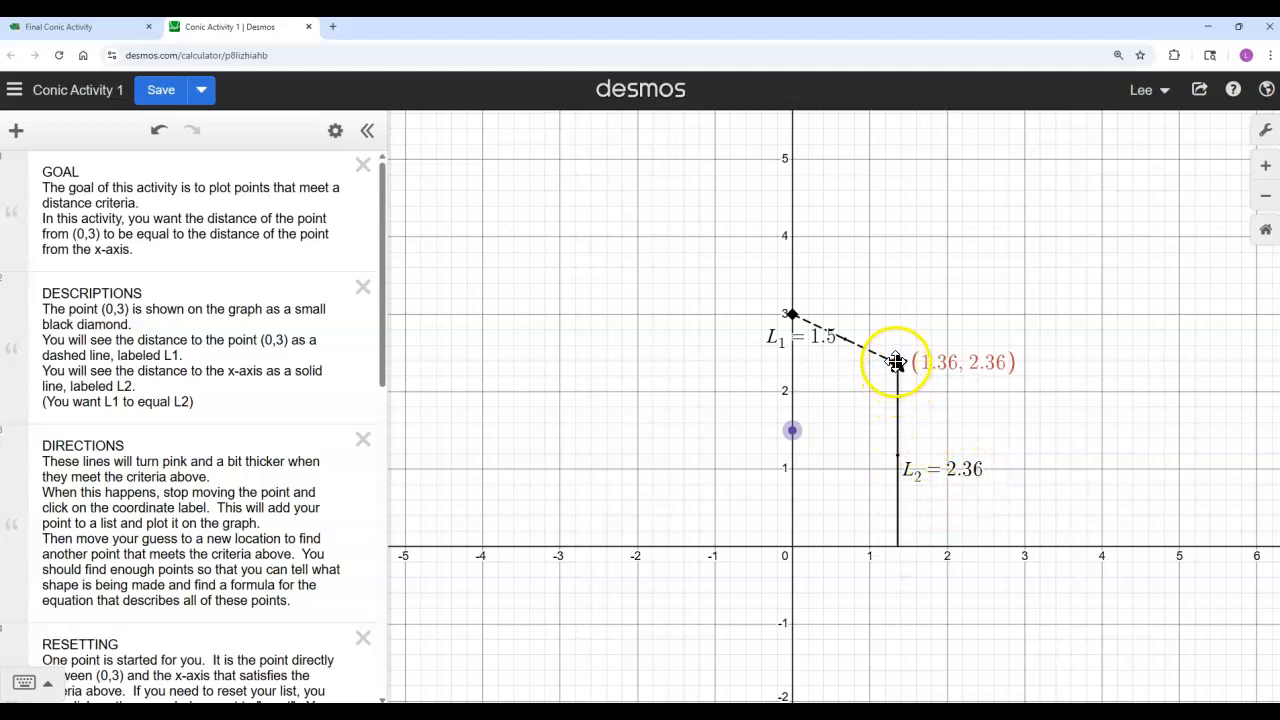
drag(900, 366, 964, 369)
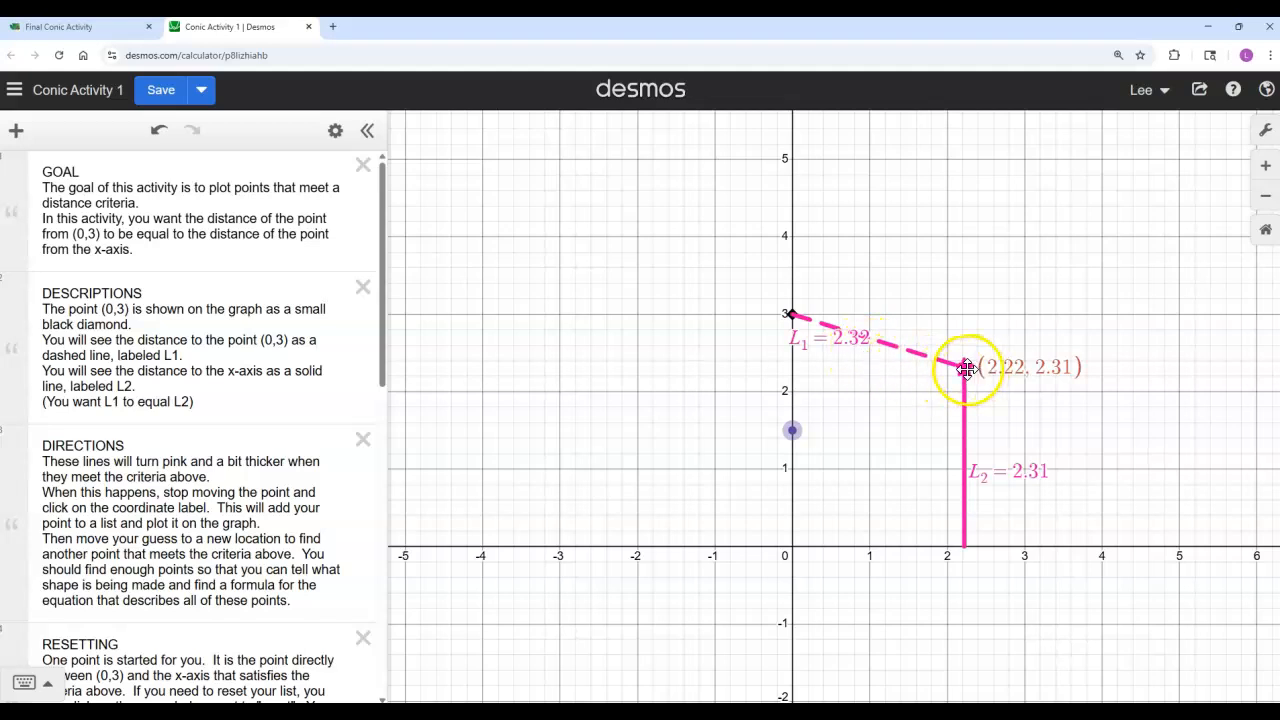
drag(966, 369, 993, 352)
drag(991, 348, 991, 347)
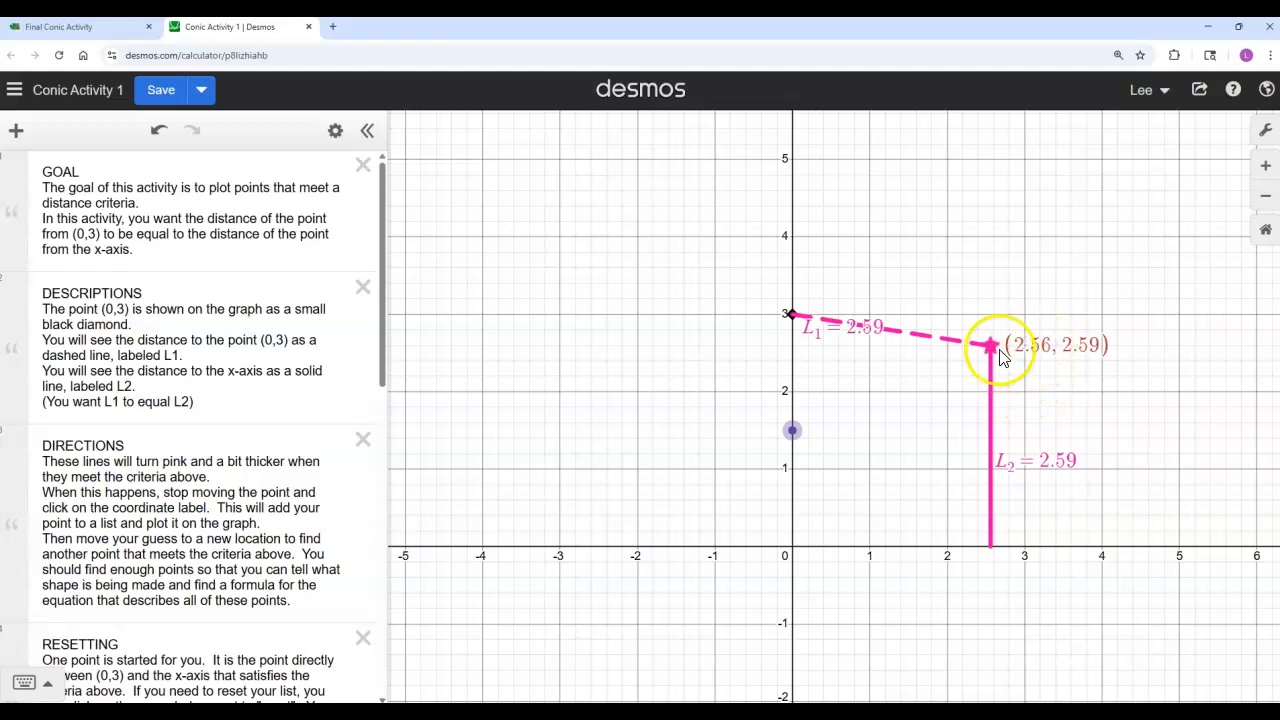
- Add guess points at about (1.61, 1.93) and (1.14, 1.71) to the list, and move the guess point to about (0.81, 1.51)
drag(990, 347, 931, 380)
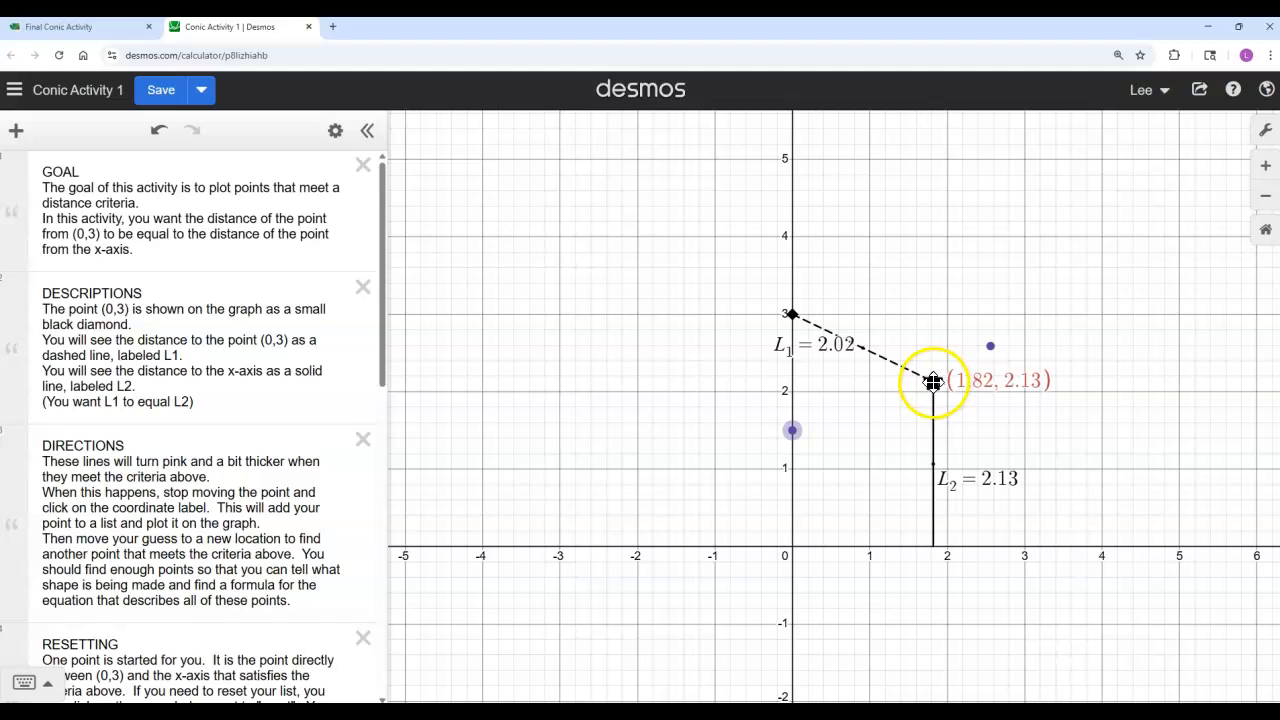
drag(933, 381, 917, 396)
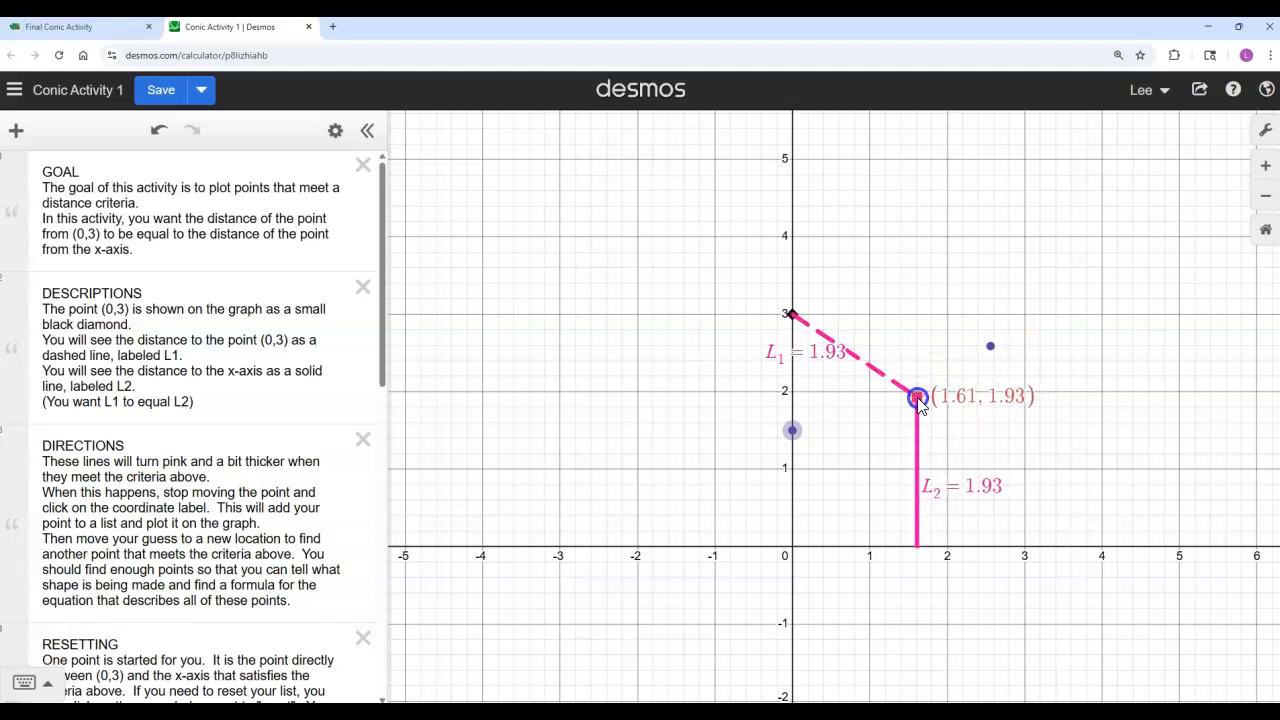
drag(917, 397, 882, 414)
click(930, 424)
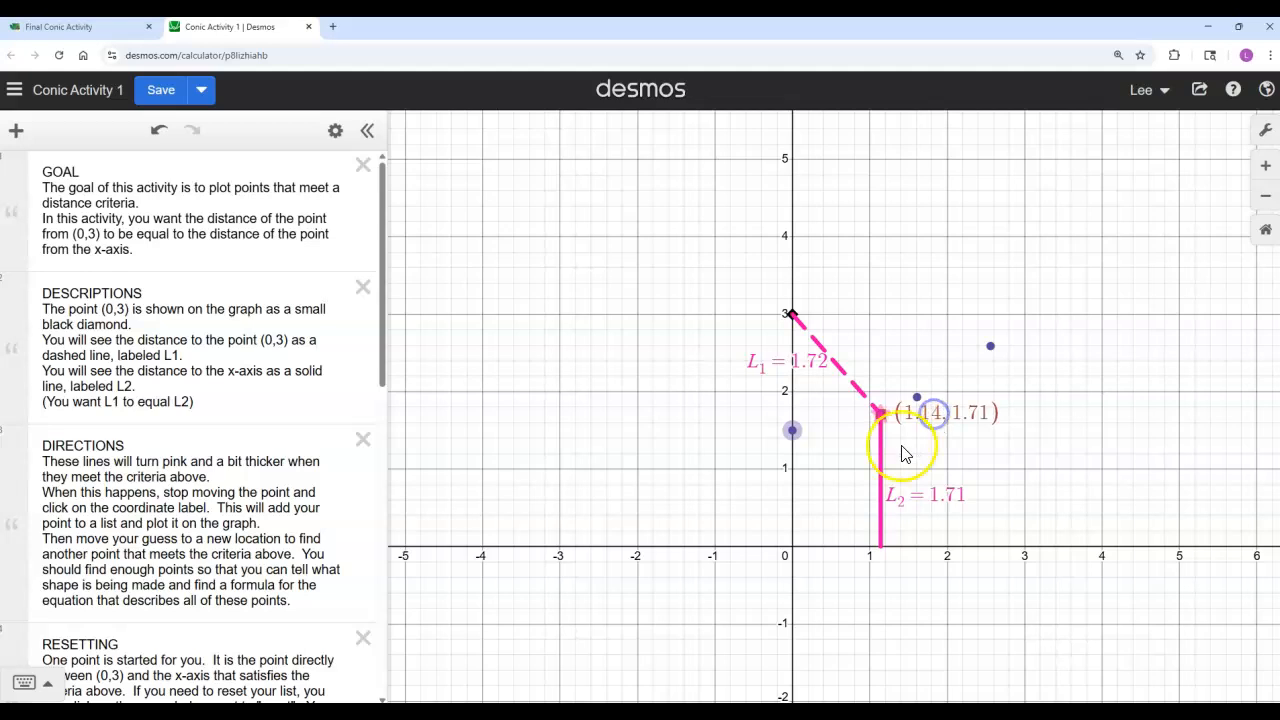
drag(880, 414, 855, 428)
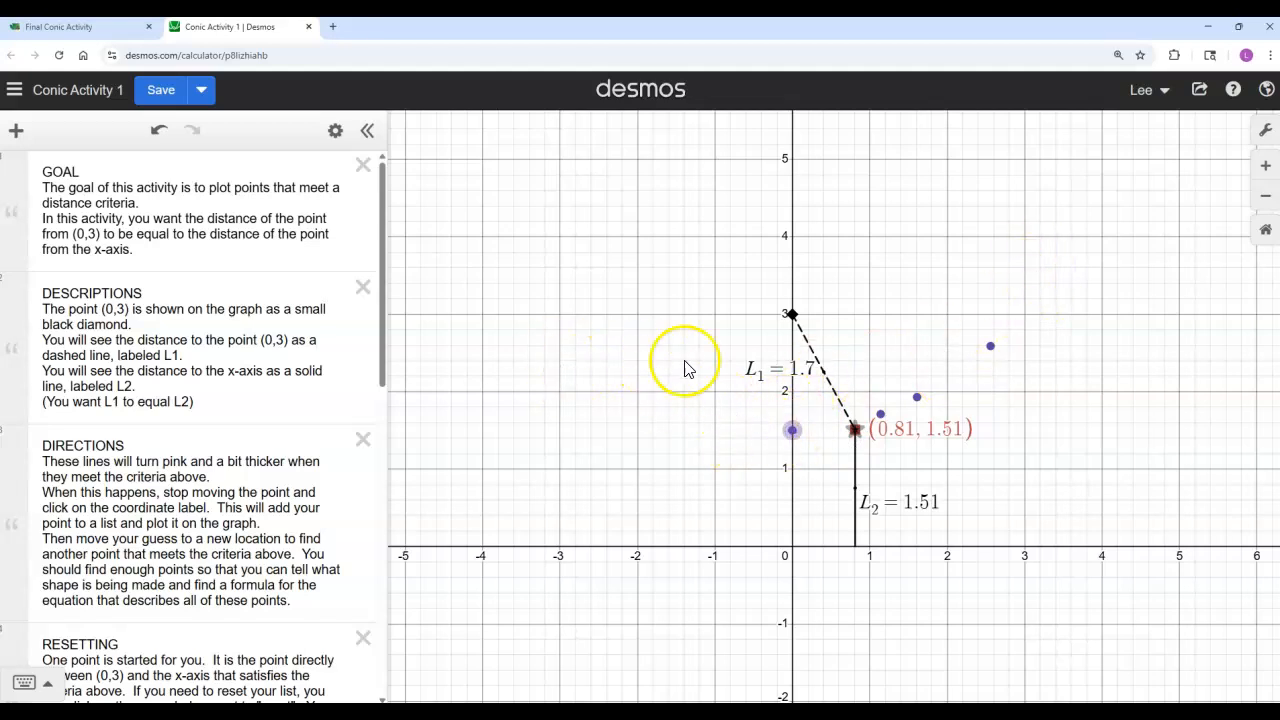
- Check the collected coordinates in the Table of Points folder, and switch back to the Final Conic Activity quiz on WAMAP
scroll(245, 432, down, 5)
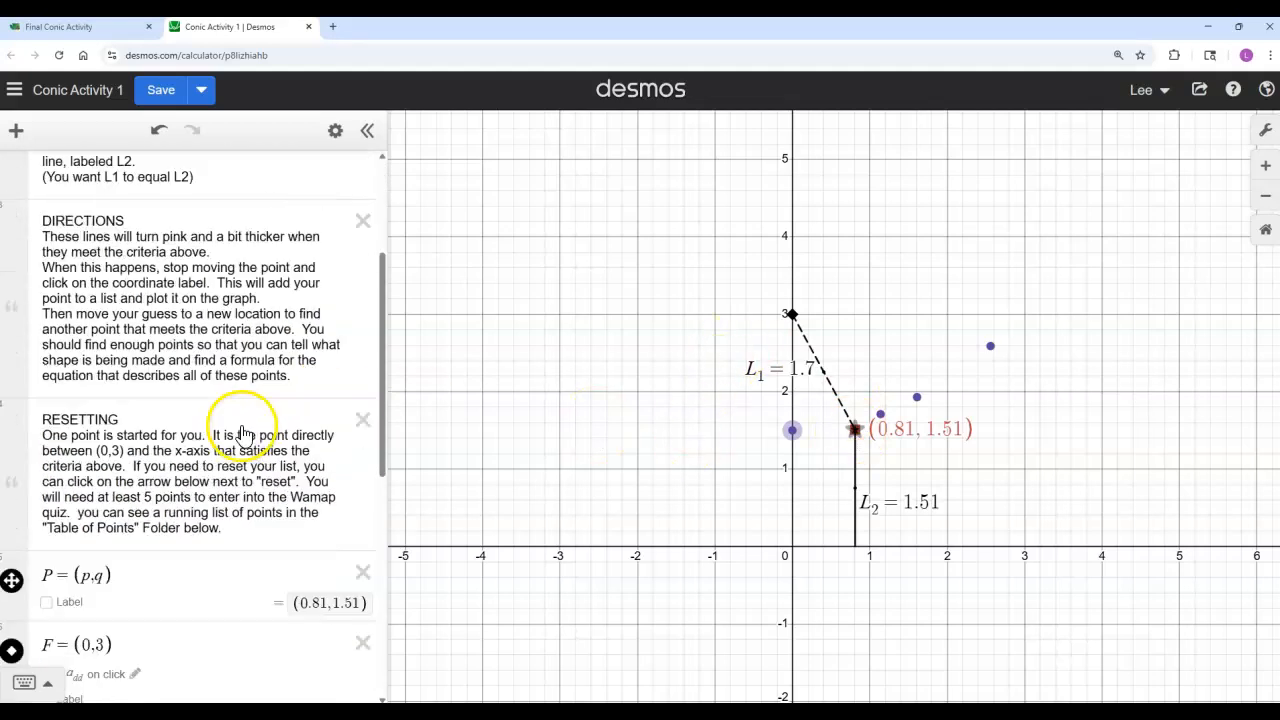
scroll(244, 436, down, 3)
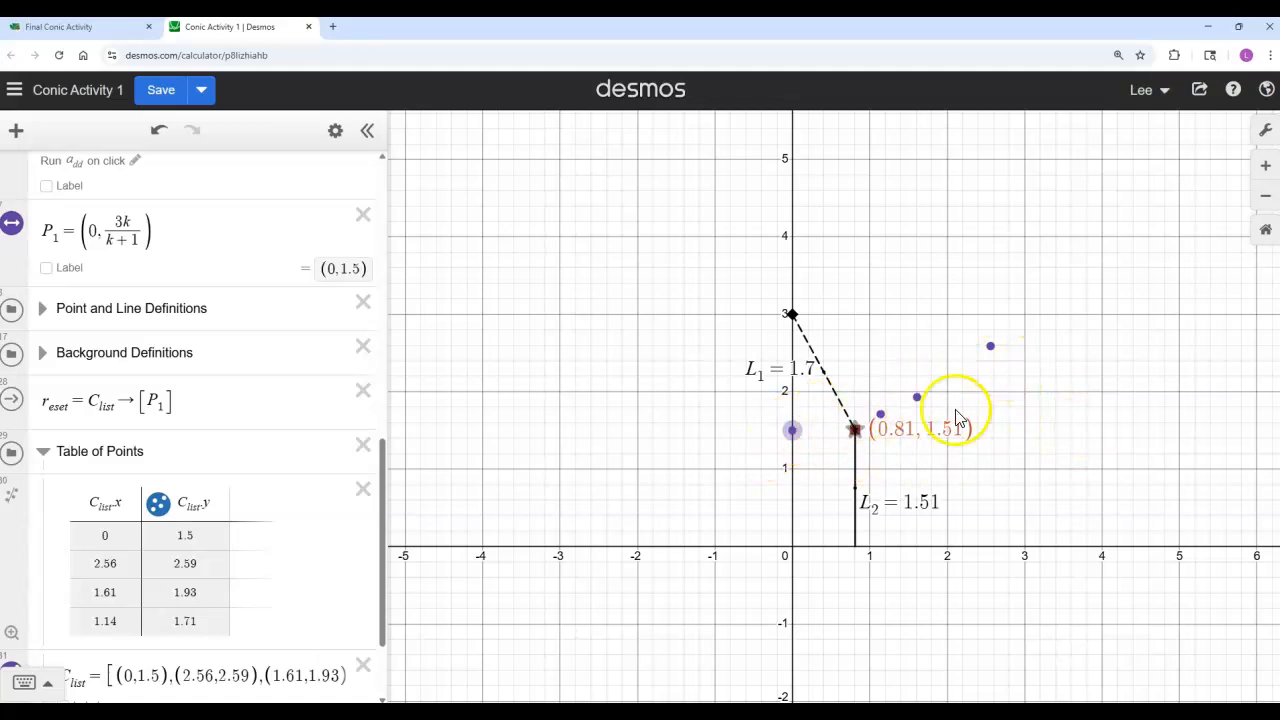
scroll(168, 484, down, 3)
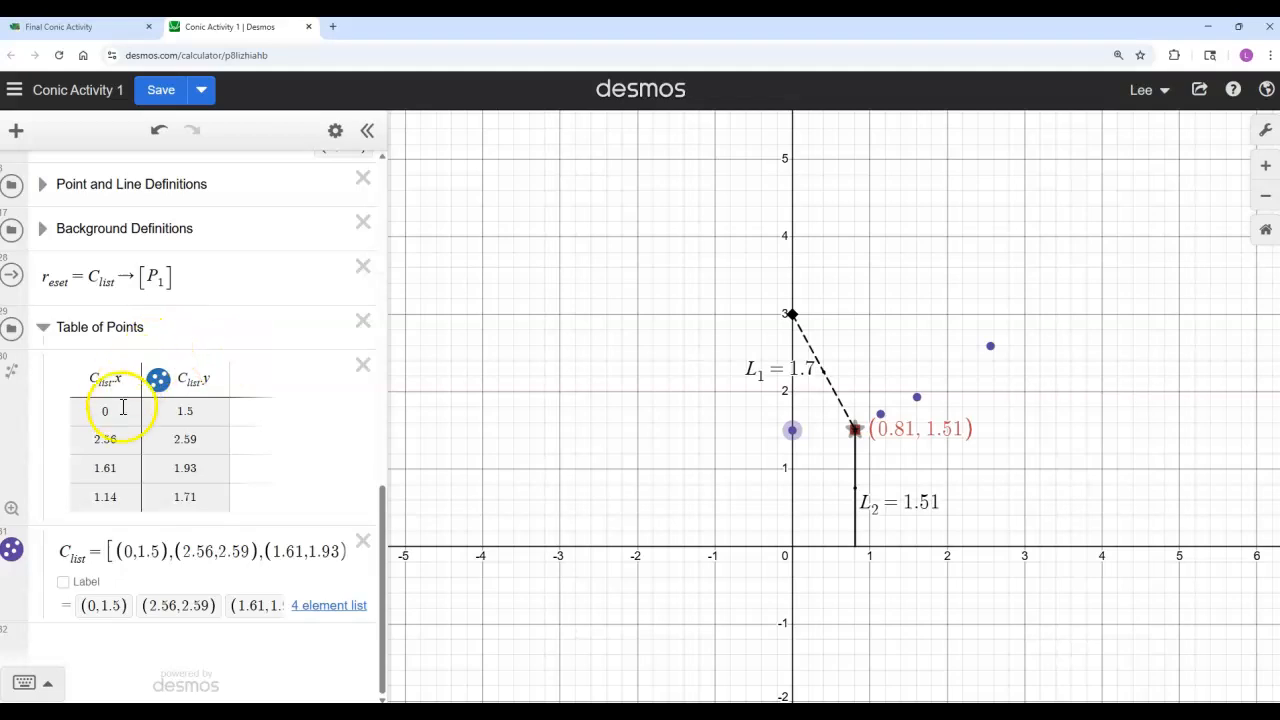
click(43, 328)
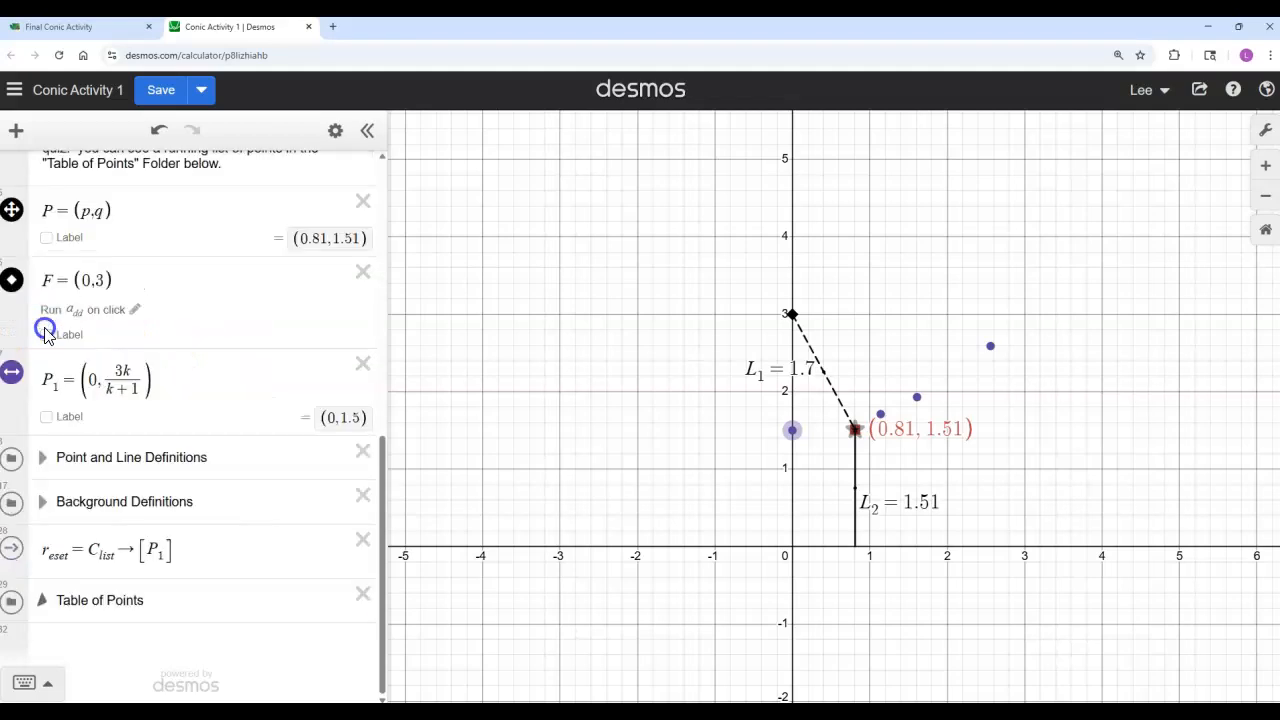
click(41, 600)
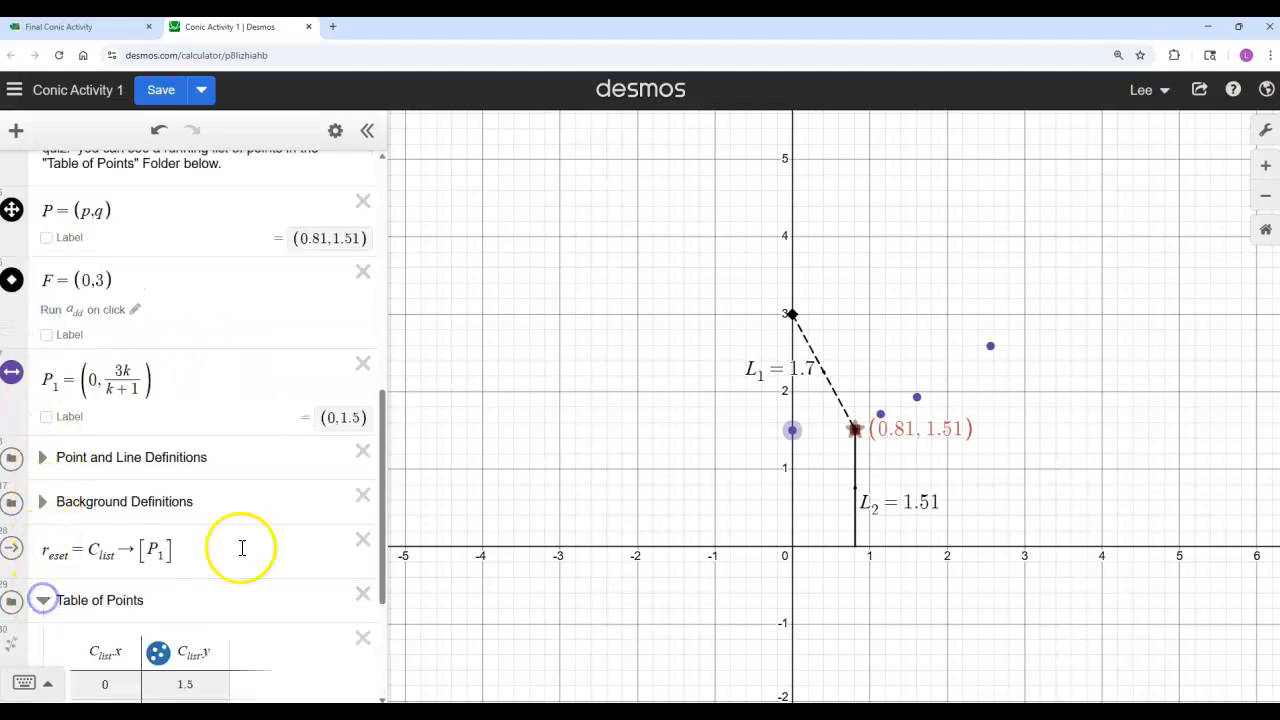
scroll(175, 420, down, 3)
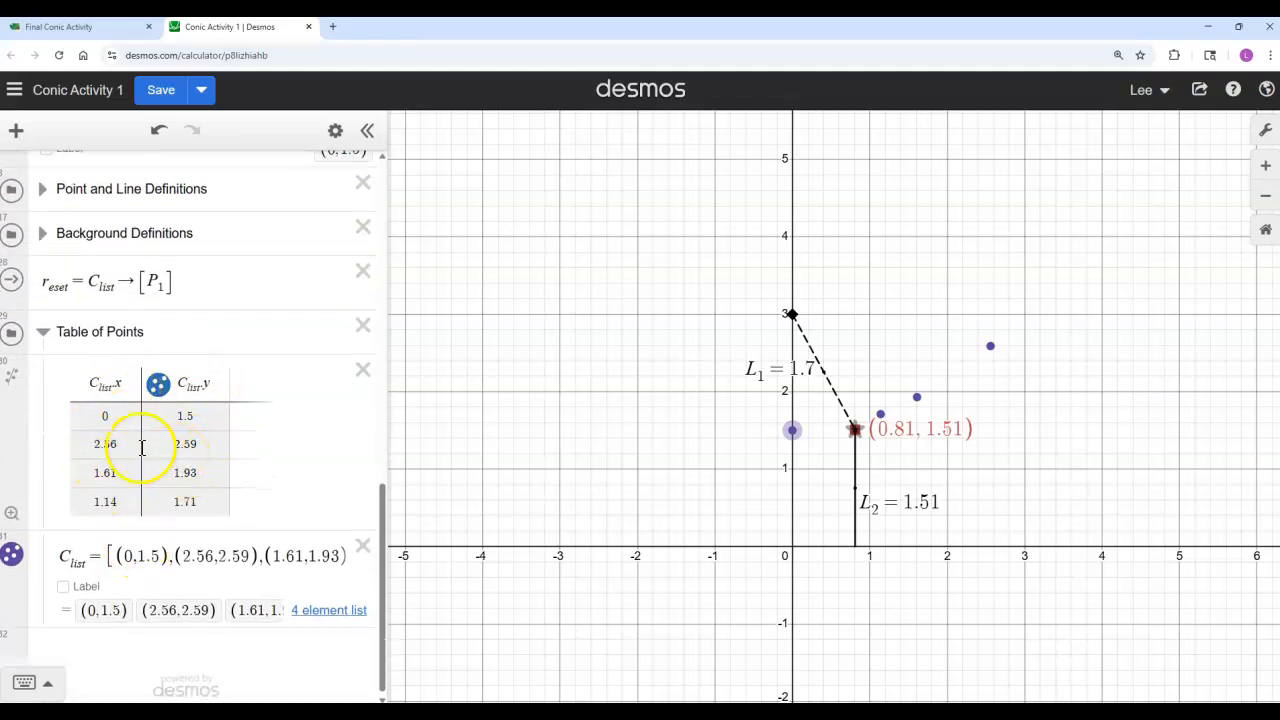
click(108, 28)
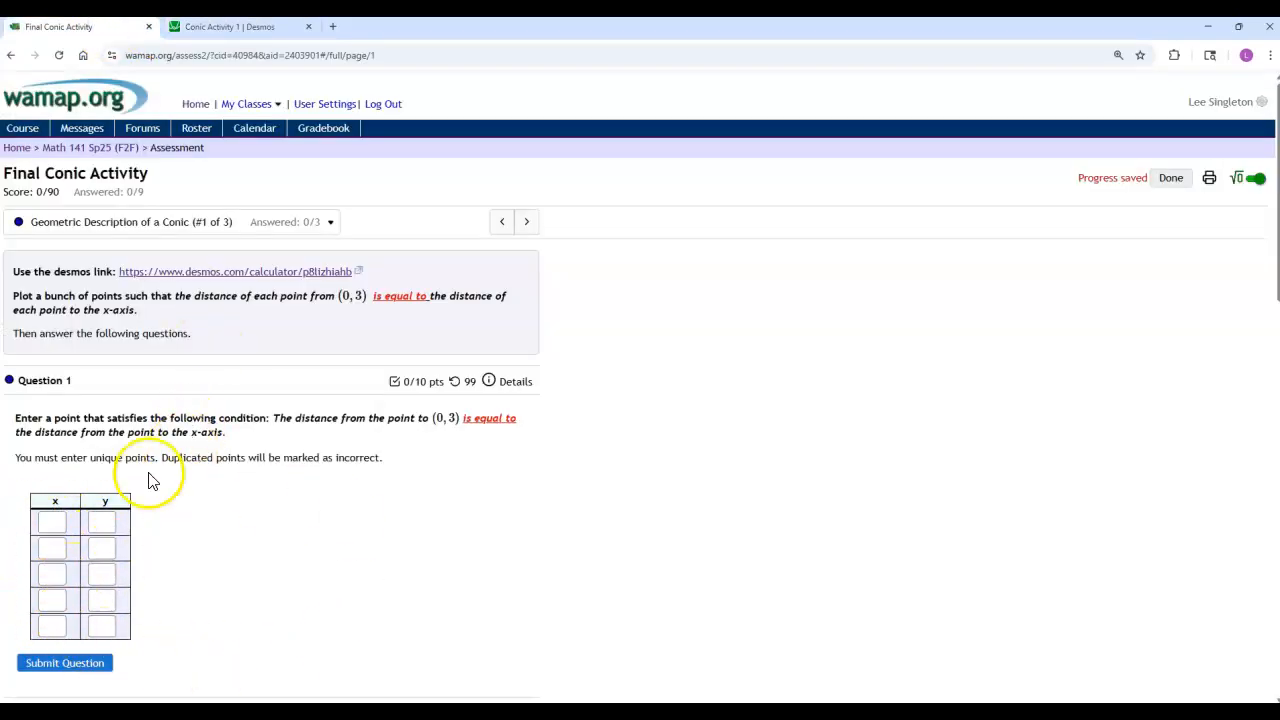
- Switch to Desmos and show the coordinate labels of the two outermost plotted points, and hide them again
click(250, 33)
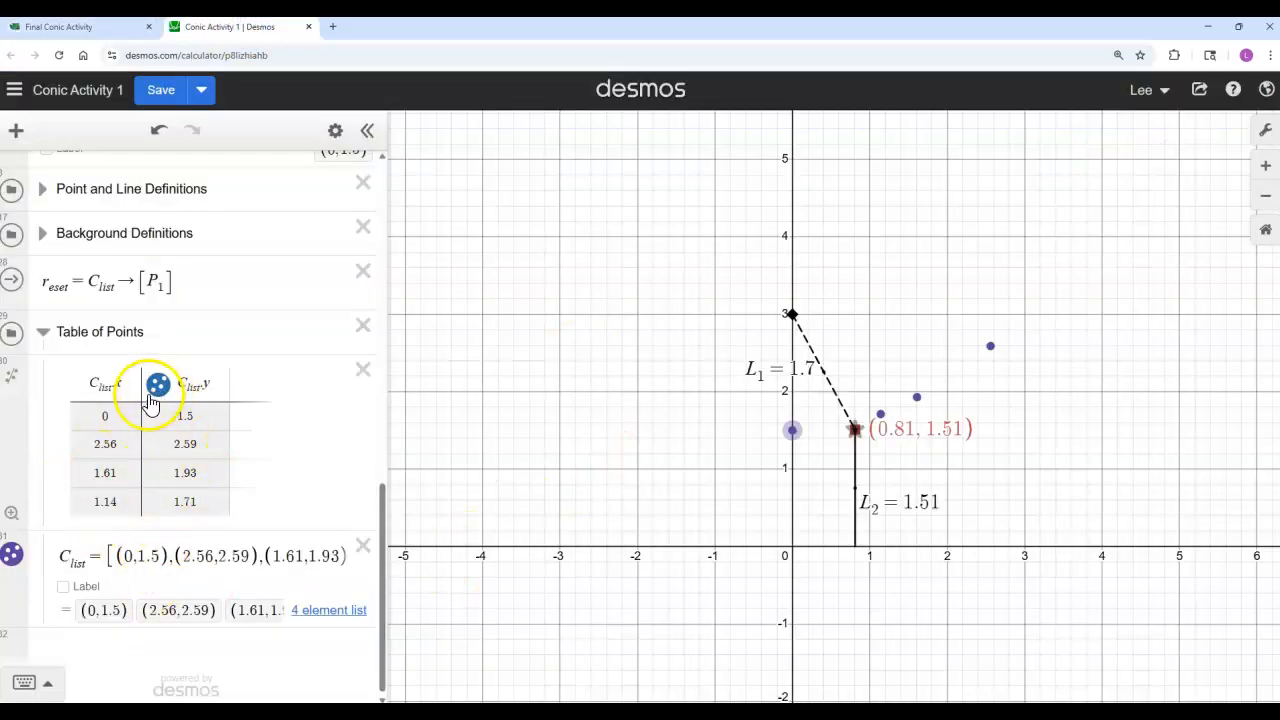
click(918, 399)
click(990, 346)
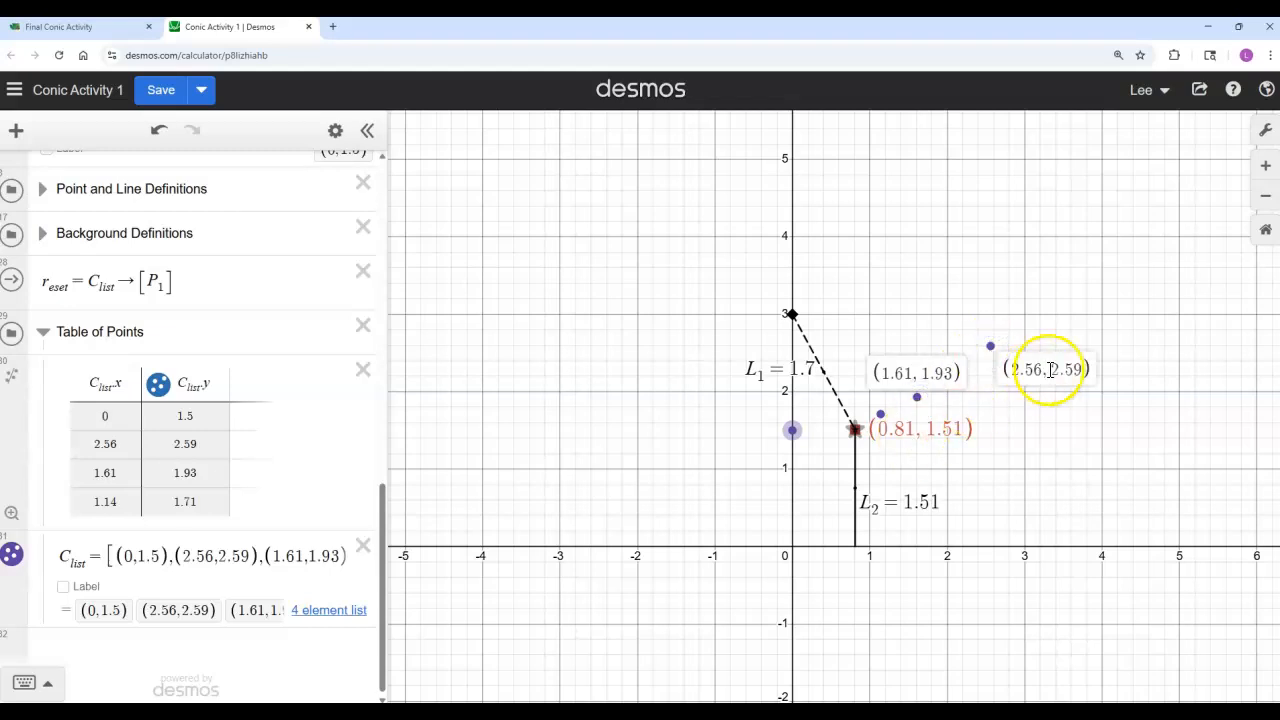
click(990, 347)
click(918, 400)
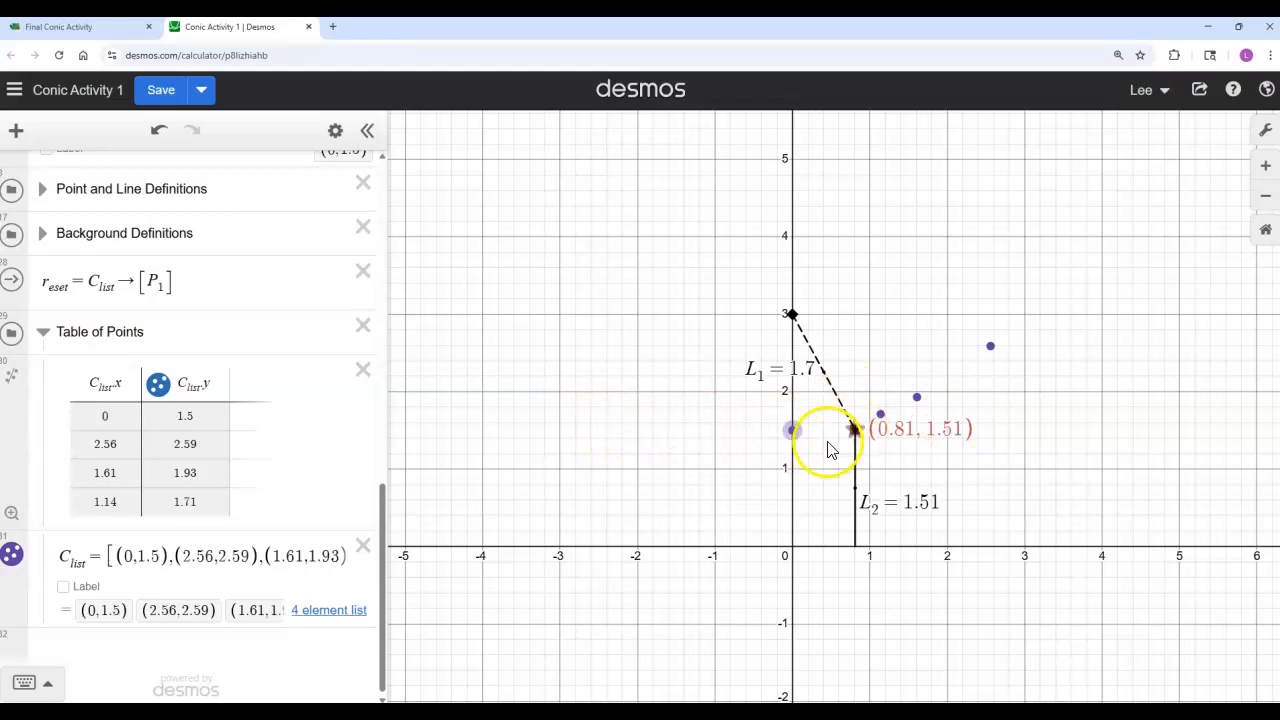
- Collapse the Table of Points folder and reset the point list, and move the guess point to about (-0.02, 1.5)
click(42, 331)
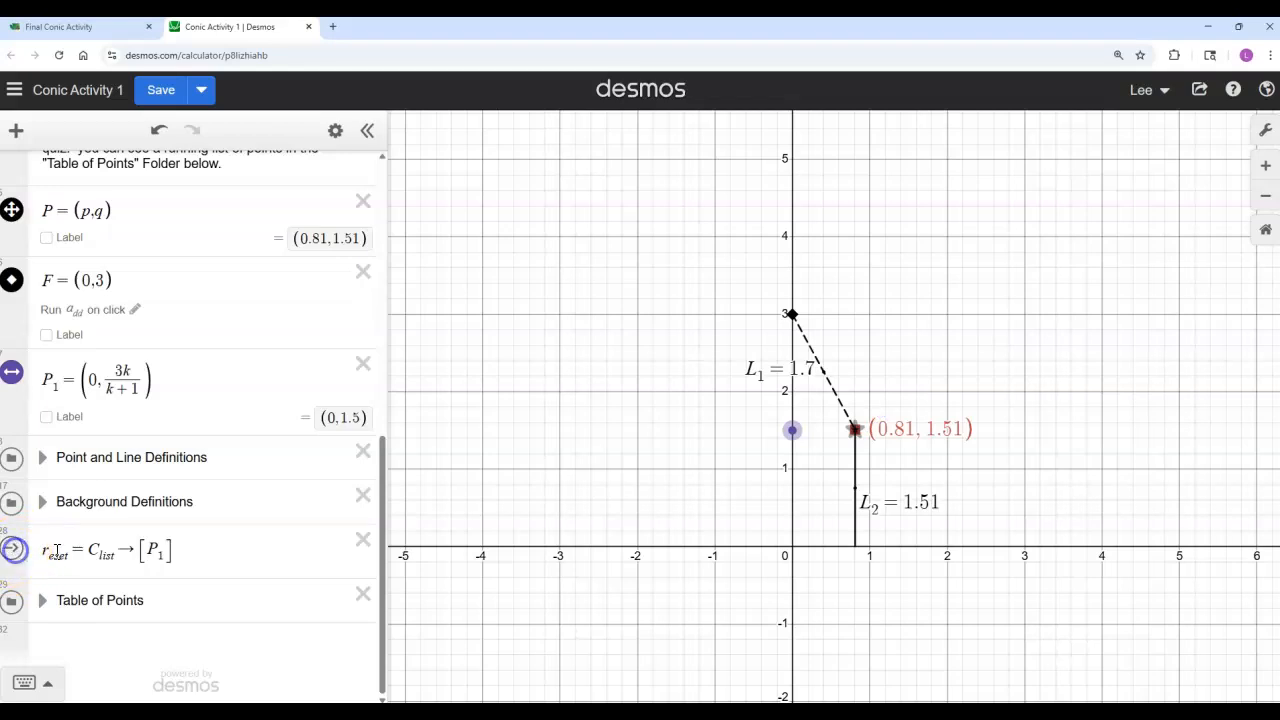
drag(853, 429, 789, 430)
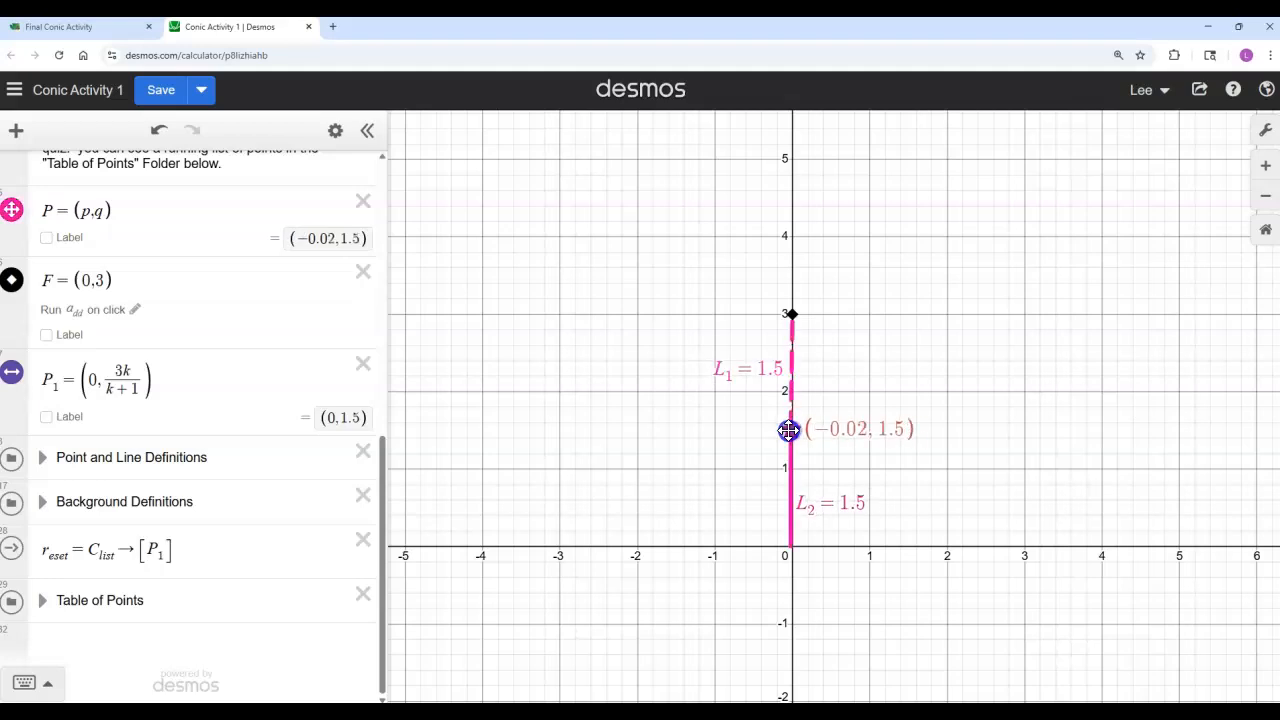
click(765, 375)
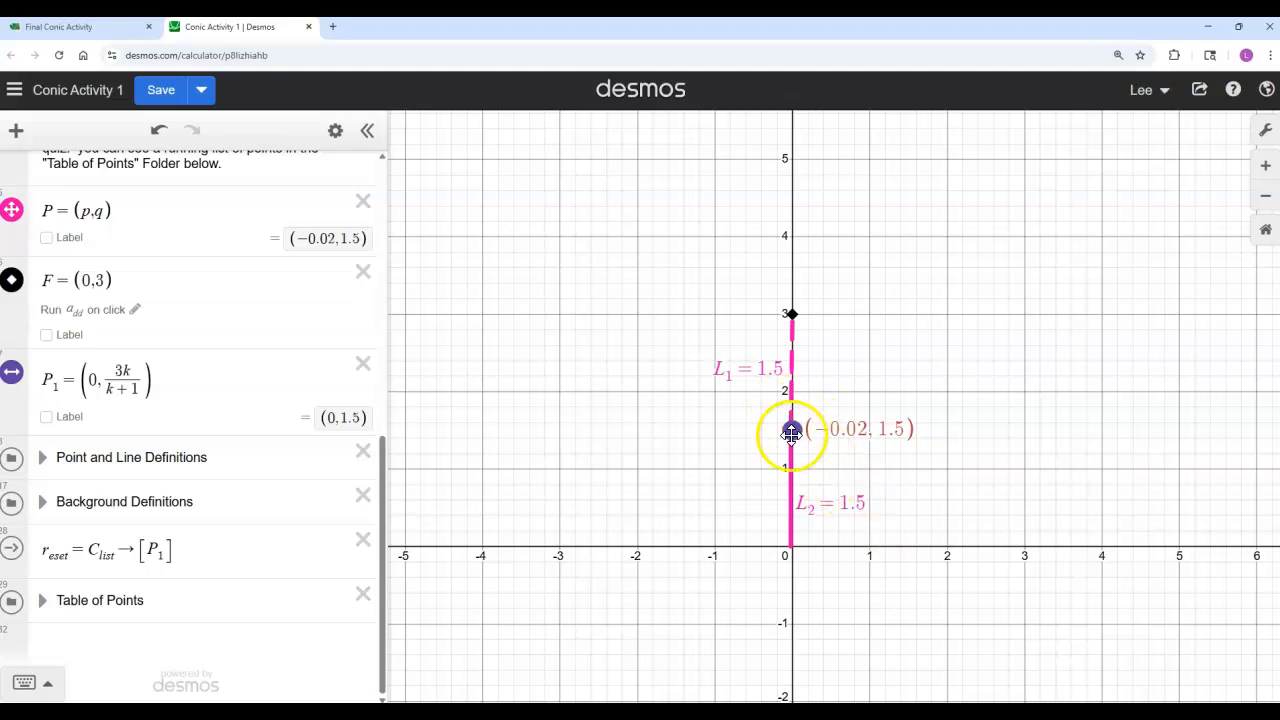
- Separate the overlapping points, placing the starting point back at (0, 1.5) and the guess point at about (0.85, 1.6)
drag(792, 428, 830, 372)
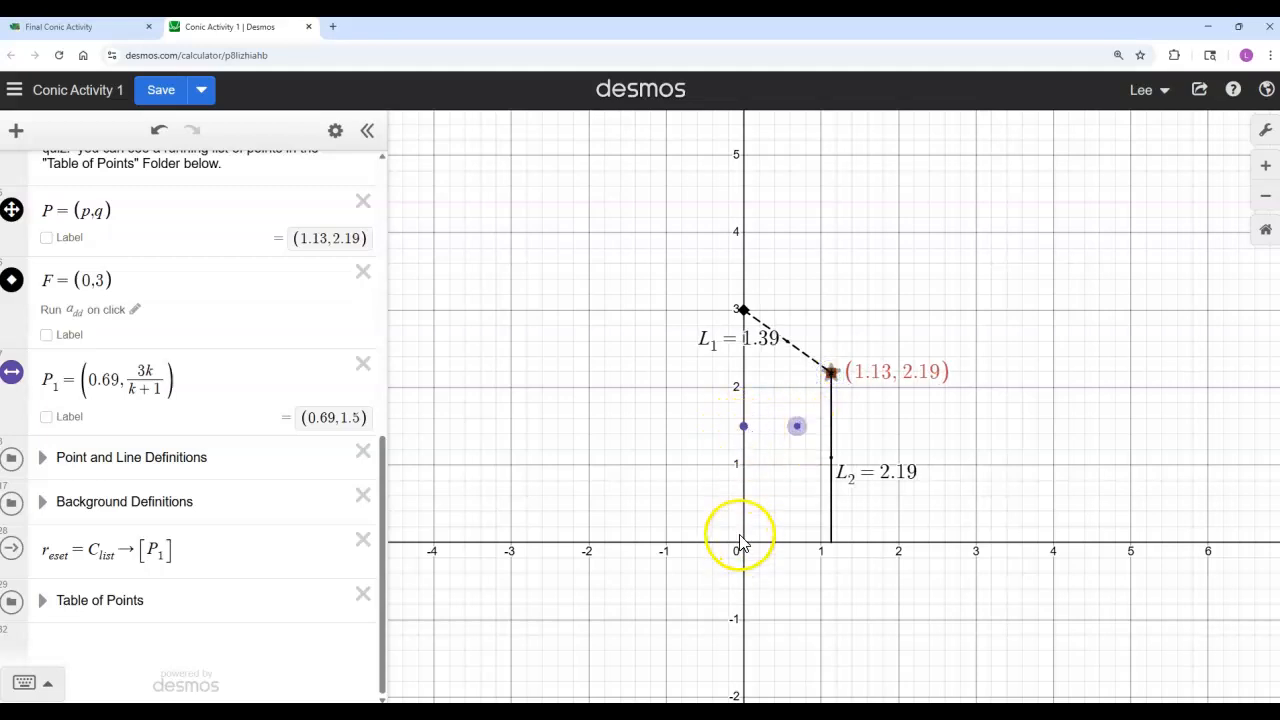
drag(796, 426, 743, 422)
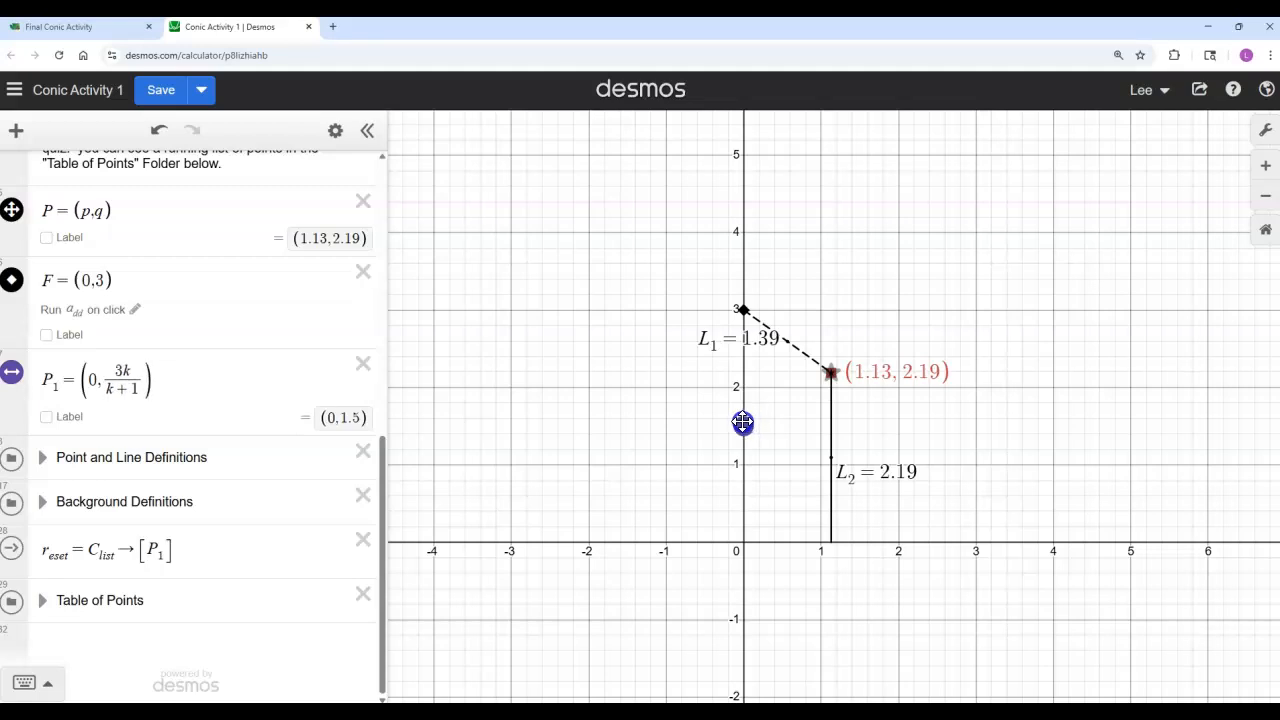
drag(829, 372, 810, 417)
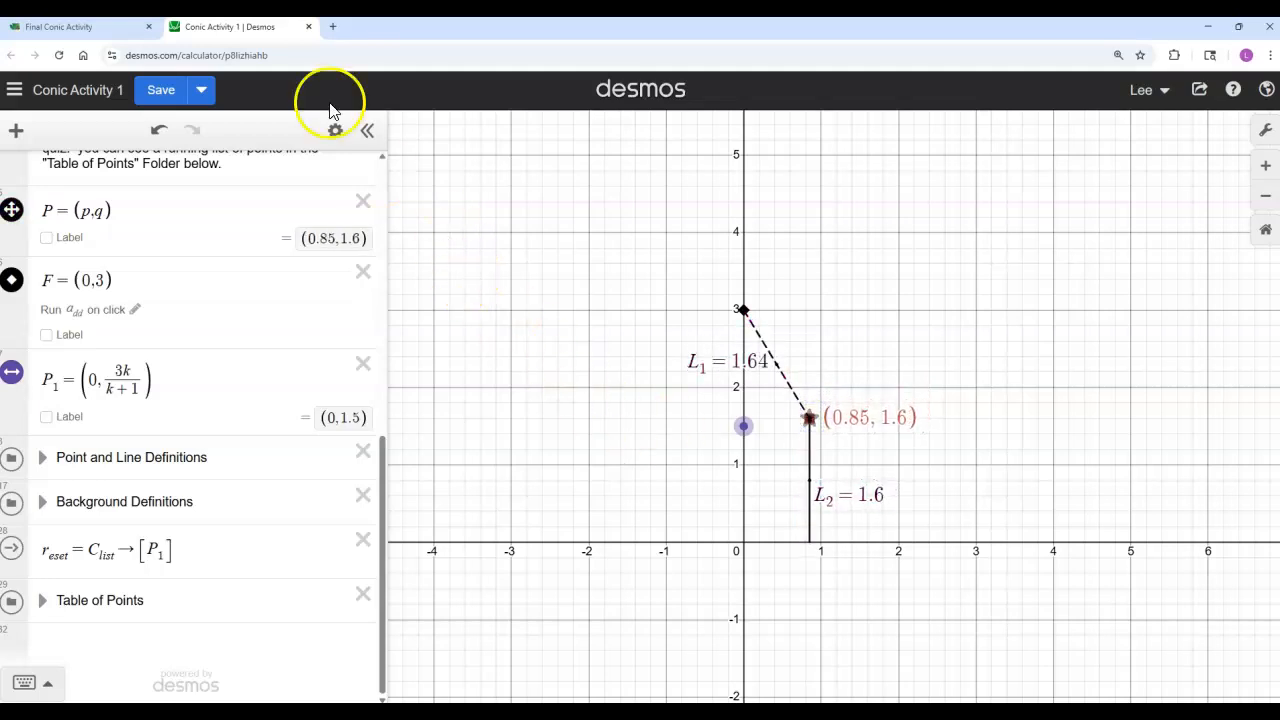
- Review Questions 1 to 3 of the Final Conic Activity on WAMAP, and return to the instructions of Conic Activity 1 in Desmos
click(108, 28)
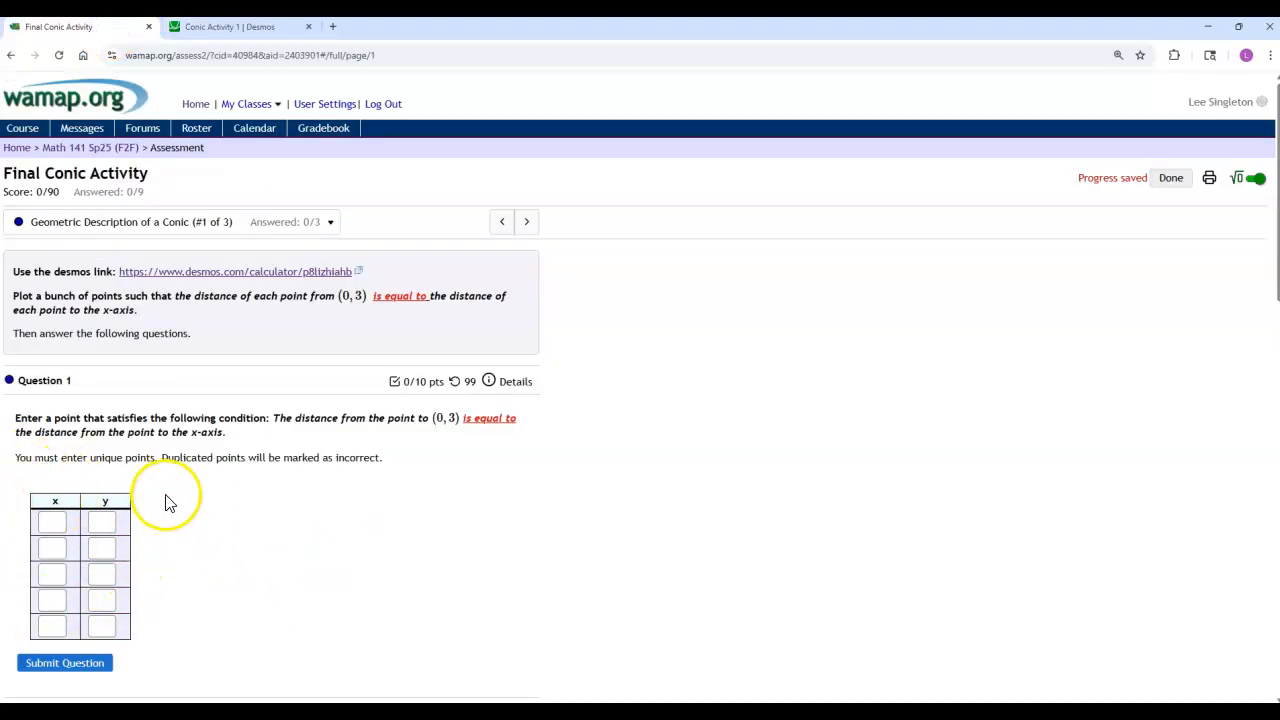
scroll(166, 500, down, 5)
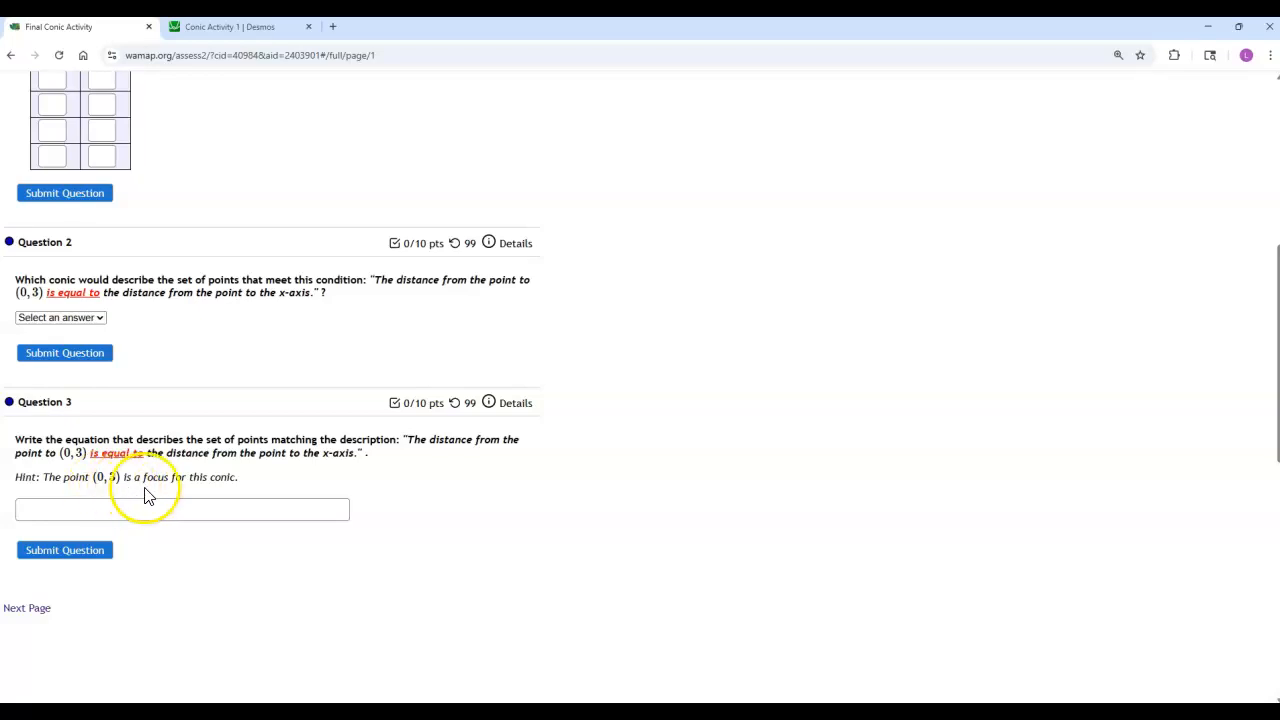
click(241, 30)
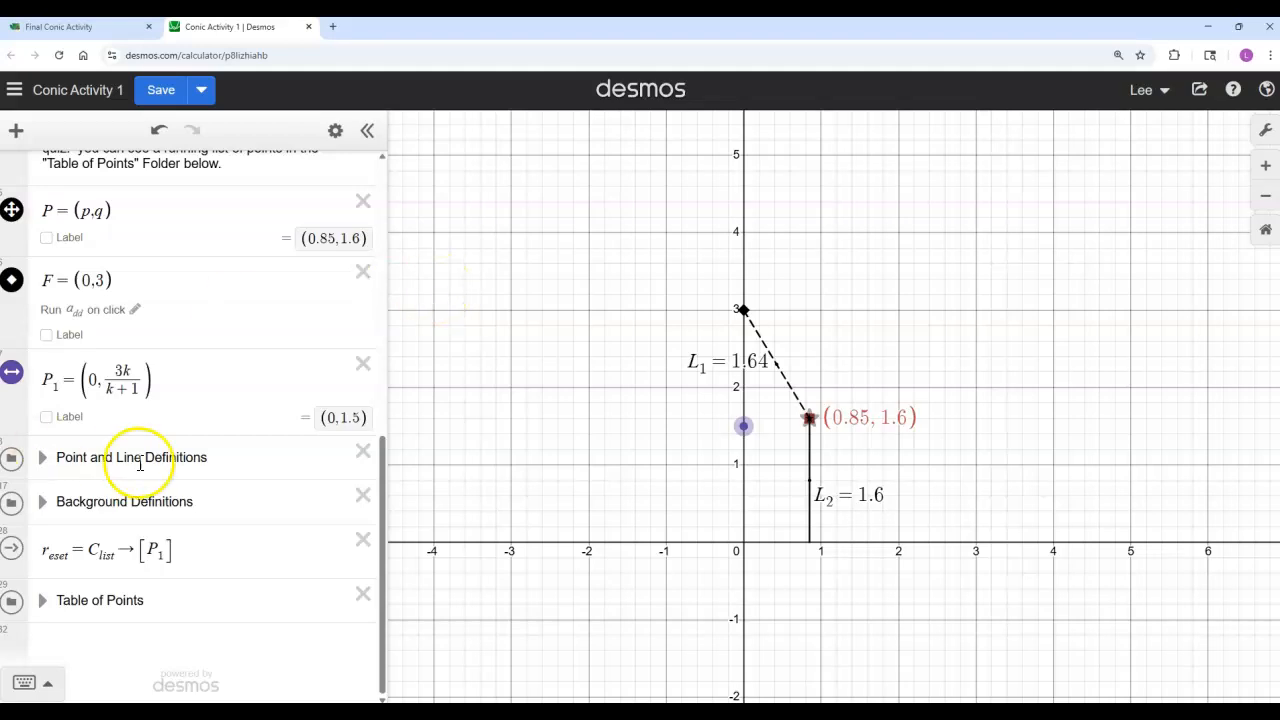
scroll(193, 447, up, 10)
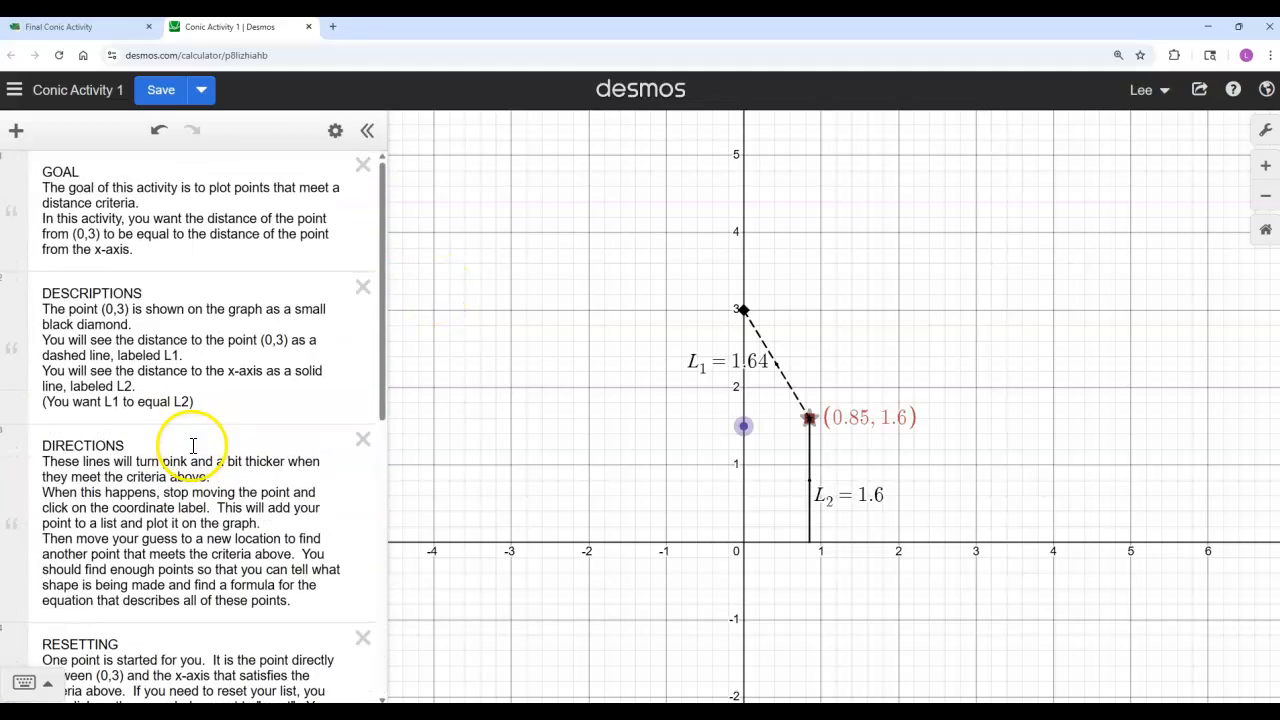